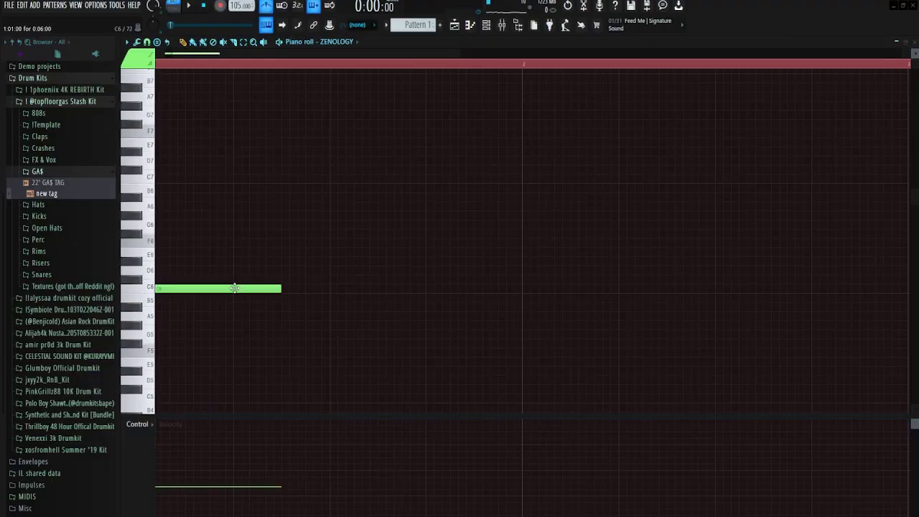
# Complete the first bar of the ZENOLOGY melody after C6 with eighth notes A#5, A#6, A6 and F6, and a quarter-note D6
pyautogui.moveTo(234, 298); pyautogui.dragTo(233, 307)
pyautogui.moveTo(282, 181); pyautogui.dragTo(280, 205)
pyautogui.click(332, 207)
pyautogui.moveTo(378, 232); pyautogui.dragTo(426, 275)
pyautogui.press('space')
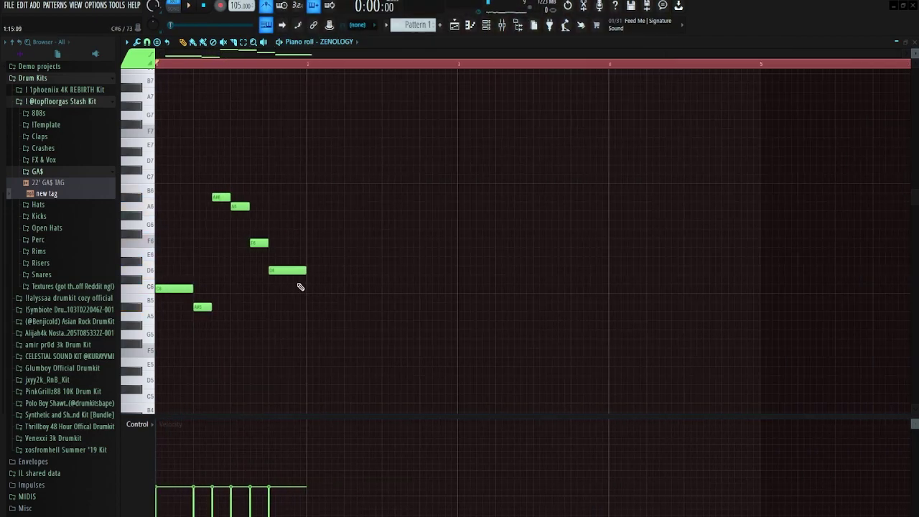
# Extend the melody to eight bars, omitting C6 and A#5 in even bars and ending bars 4 and 8 with two short D6 notes
pyautogui.moveTo(307, 292); pyautogui.dragTo(373, 201)
pyautogui.keyDown('ctrl'); pyautogui.click(414, 367); pyautogui.keyUp('ctrl')
pyautogui.press('space')
pyautogui.moveTo(488, 352); pyautogui.dragTo(114, 191)
pyautogui.moveTo(171, 290); pyautogui.dragTo(471, 285)
pyautogui.keyDown('ctrl'); pyautogui.click(481, 261); pyautogui.keyUp('ctrl')
pyautogui.scroll(-3, 469, 280)
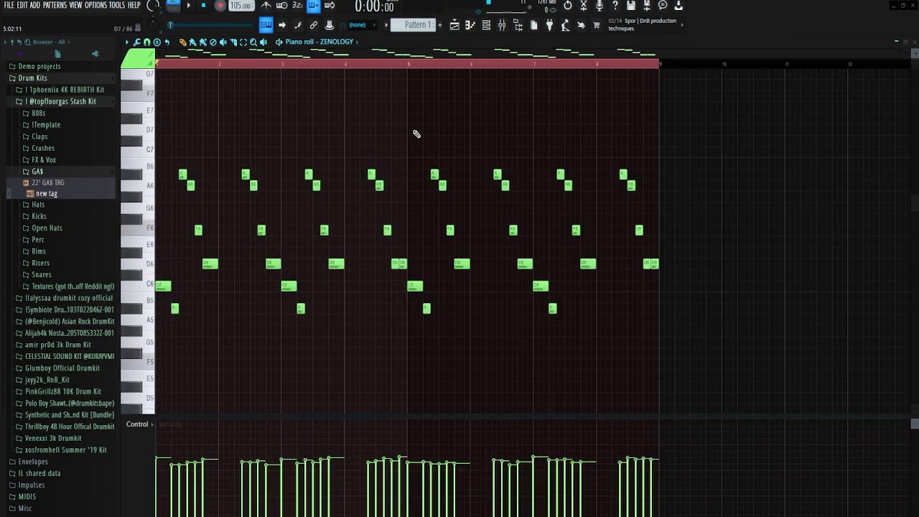
pyautogui.press('space')
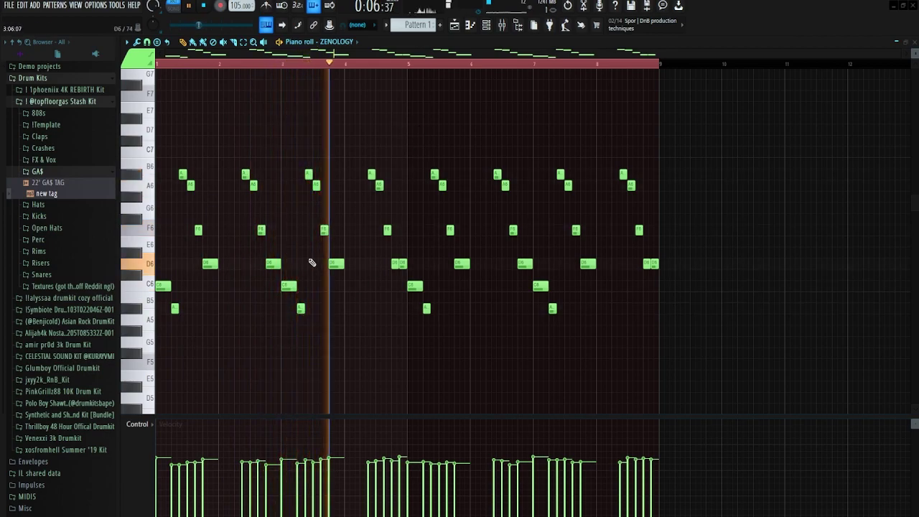
# Lower the long note after A6 in the ZENOLOGY #2 piano roll to D6 and play the phrase
pyautogui.scroll(7, 325, 266)
pyautogui.scroll(-4, 454, 273)
pyautogui.scroll(-3, 502, 291)
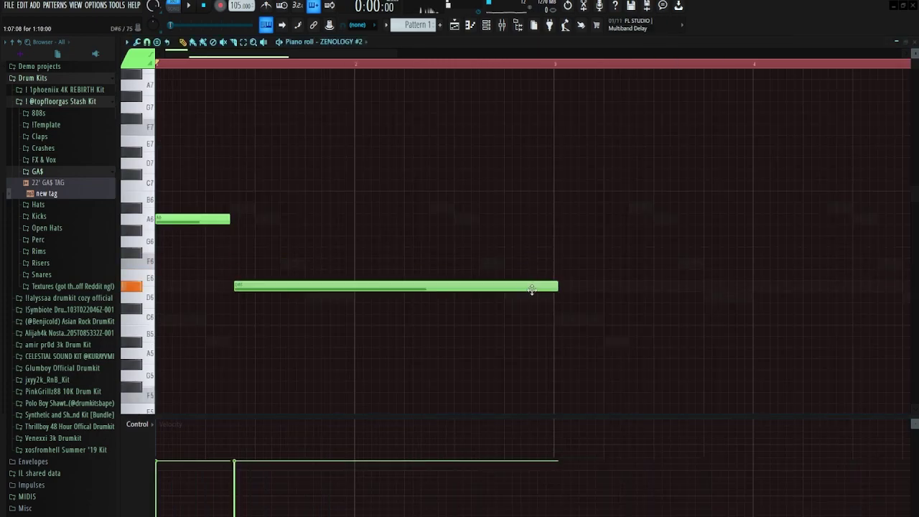
pyautogui.moveTo(531, 287); pyautogui.dragTo(529, 297)
pyautogui.press('space')
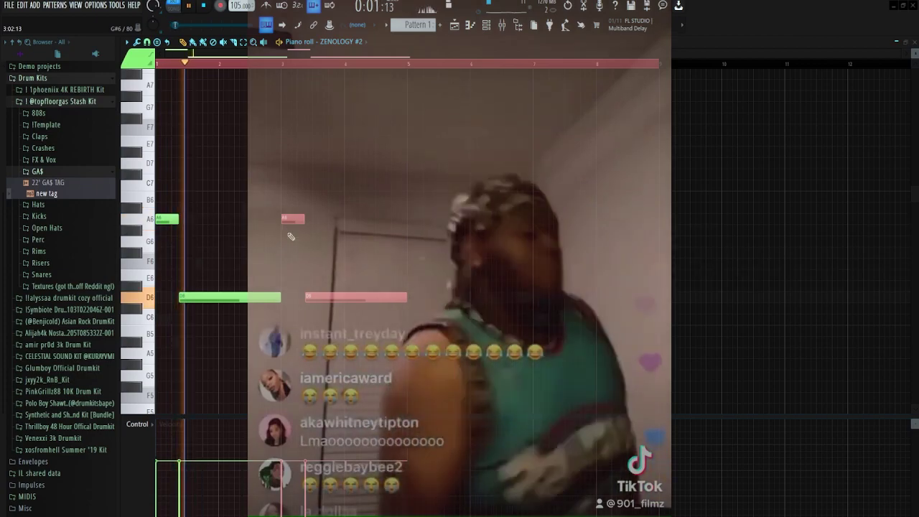
# Duplicate the two-bar A6–D6 phrase to fill eight bars and layer a copy of all notes one octave lower
pyautogui.moveTo(388, 322); pyautogui.dragTo(79, 166)
pyautogui.moveTo(160, 219); pyautogui.dragTo(416, 239)
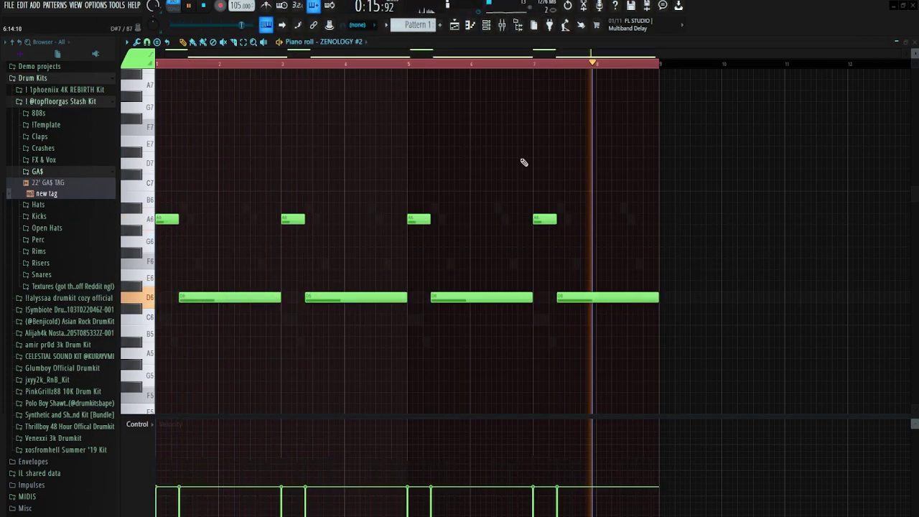
pyautogui.hotkey('ctrl', 'a')
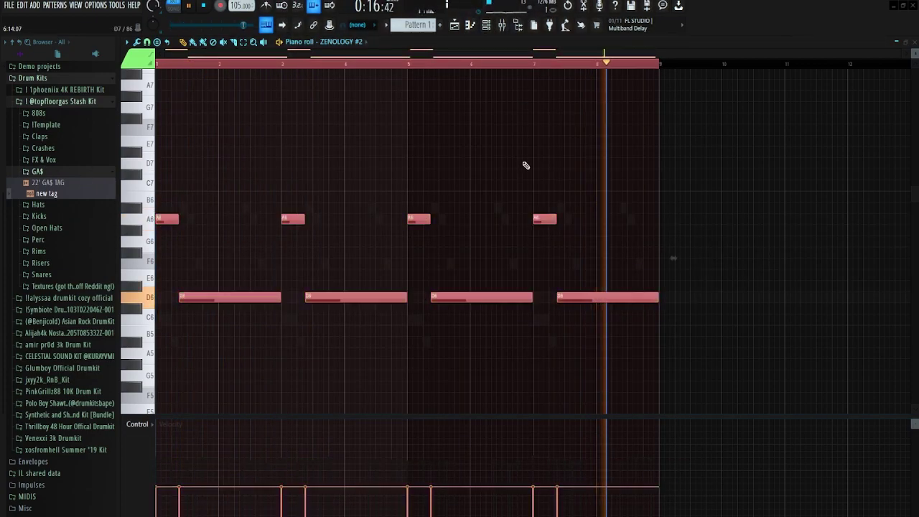
pyautogui.hotkey('shift', 'Left')
pyautogui.hotkey('ctrl', 'Down')
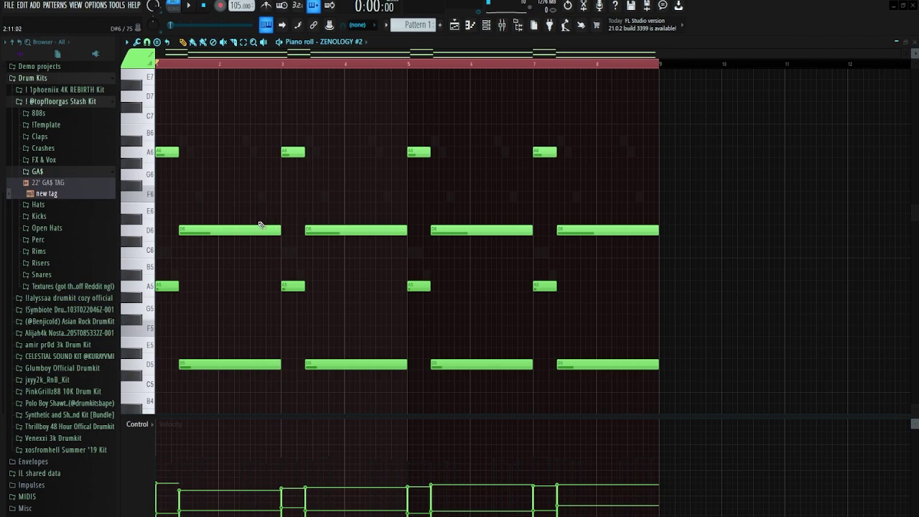
# Try copying the first upper A6 and D6 notes one octave down onto A5 and D5
pyautogui.moveTo(273, 238); pyautogui.dragTo(212, 154)
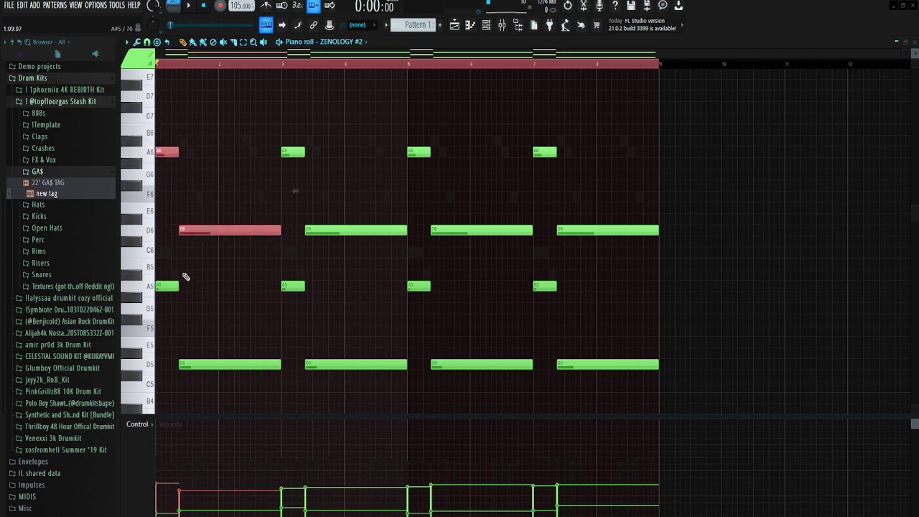
pyautogui.moveTo(162, 157); pyautogui.dragTo(157, 284)
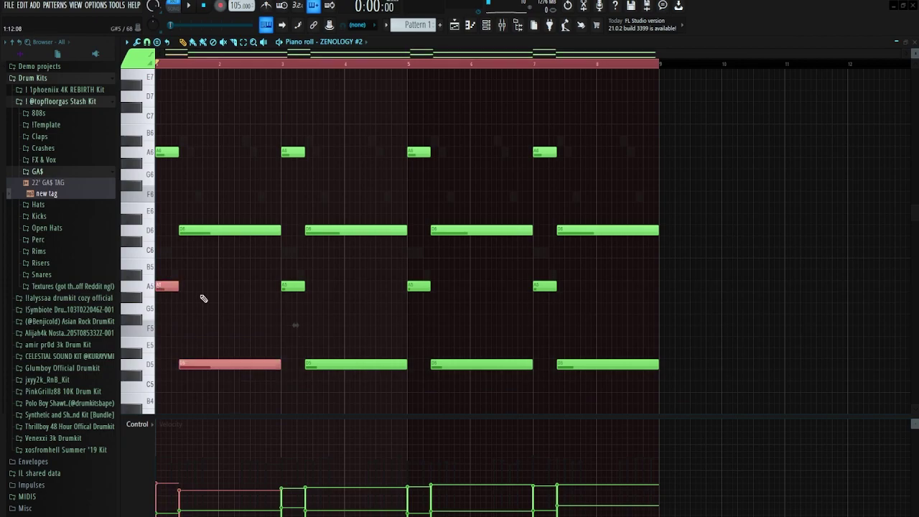
pyautogui.hotkey('ctrl', 'd')
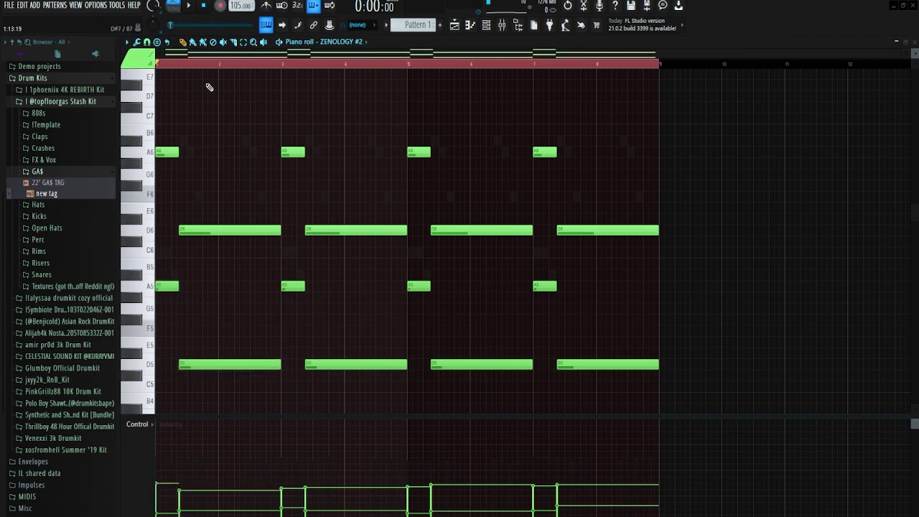
# Play back the octave-layered ZENOLOGY #2 phrase
pyautogui.press('space')
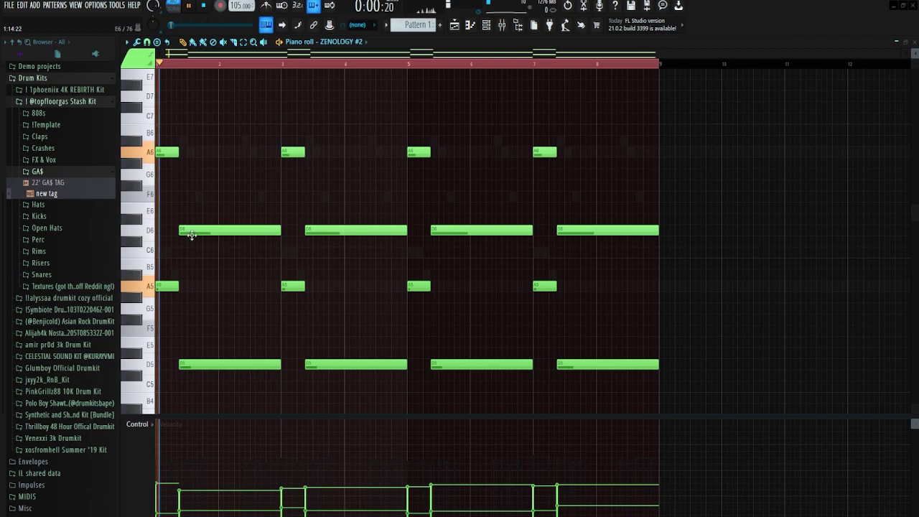
pyautogui.scroll(3, 107, 262)
pyautogui.scroll(4, 174, 283)
pyautogui.scroll(-4, 174, 283)
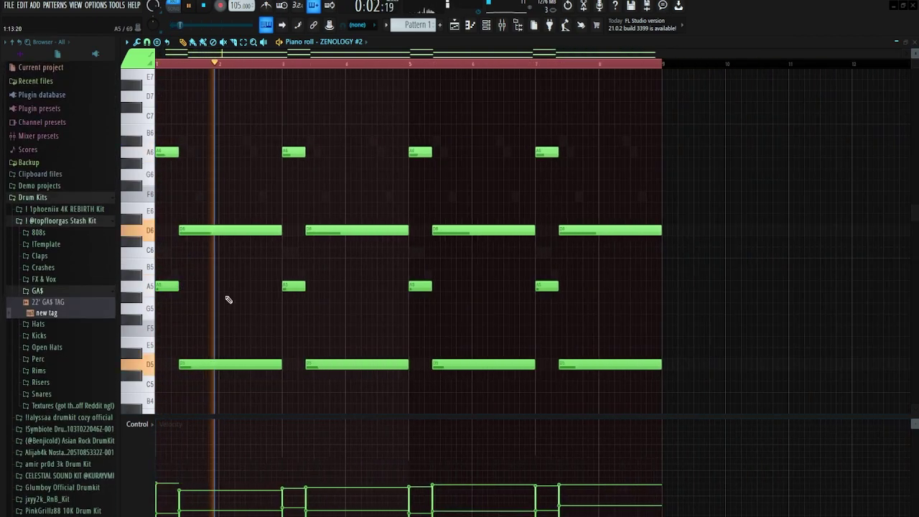
pyautogui.keyDown('ctrl'); pyautogui.rightClick(471, 302); pyautogui.keyUp('ctrl')
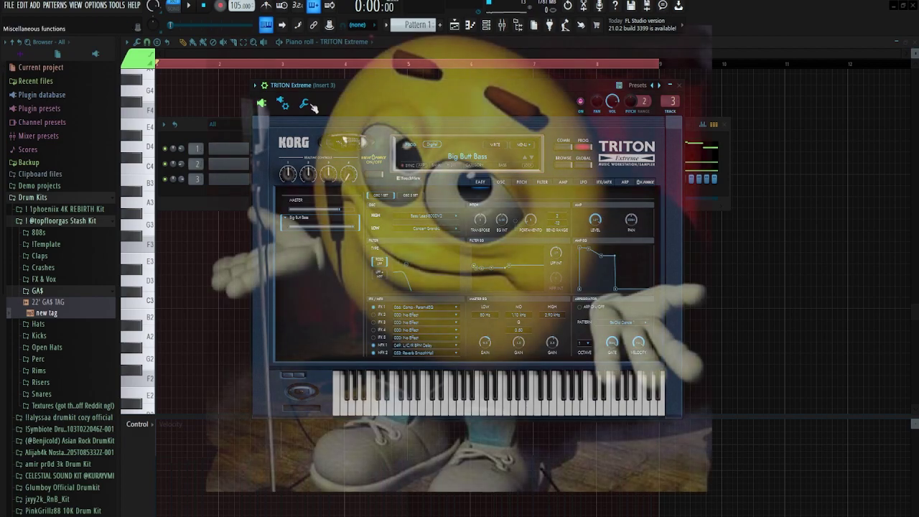
# Close the TRITON Extreme plugin window, place a two-bar D3 note at the start of its piano roll and play it
pyautogui.click(679, 85)
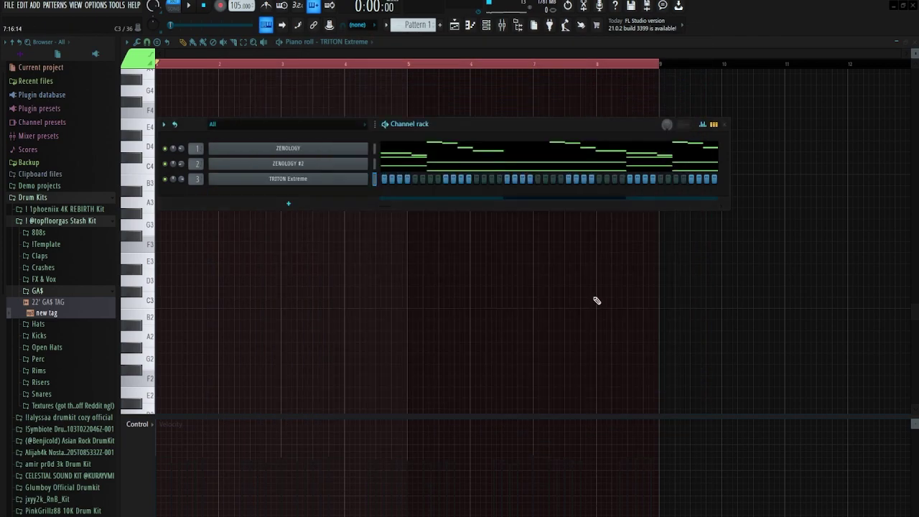
pyautogui.moveTo(172, 280); pyautogui.dragTo(111, 281)
pyautogui.press('space')
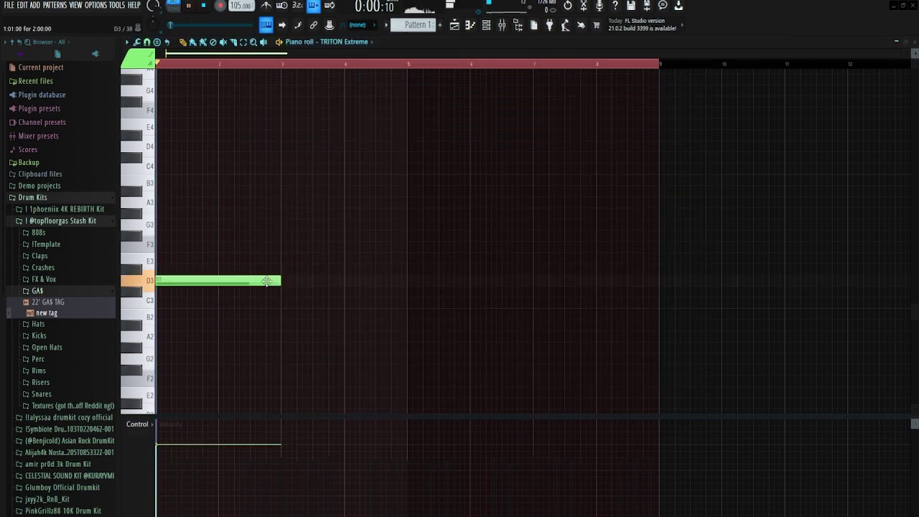
# Repeat the two-bar D3 bass note end to end until it fills all eight bars
pyautogui.scroll(3, 146, 285)
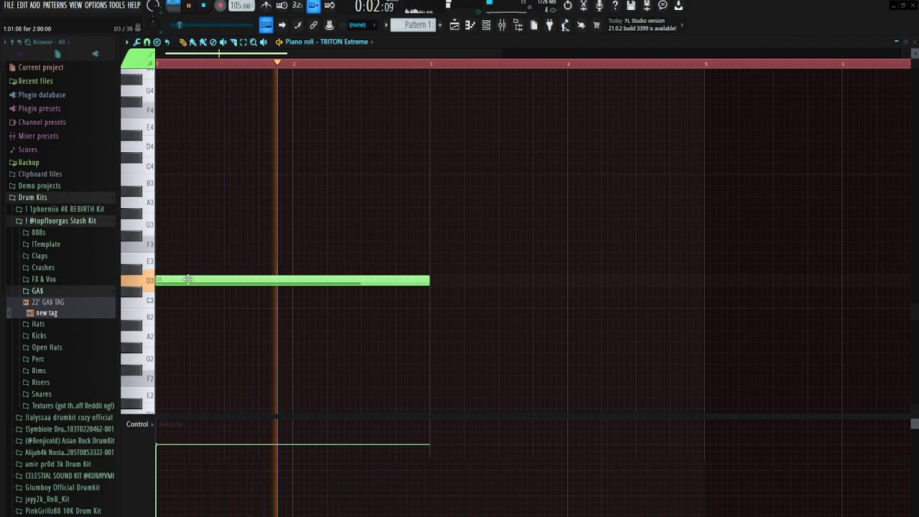
pyautogui.hotkey('ctrl', 'b')
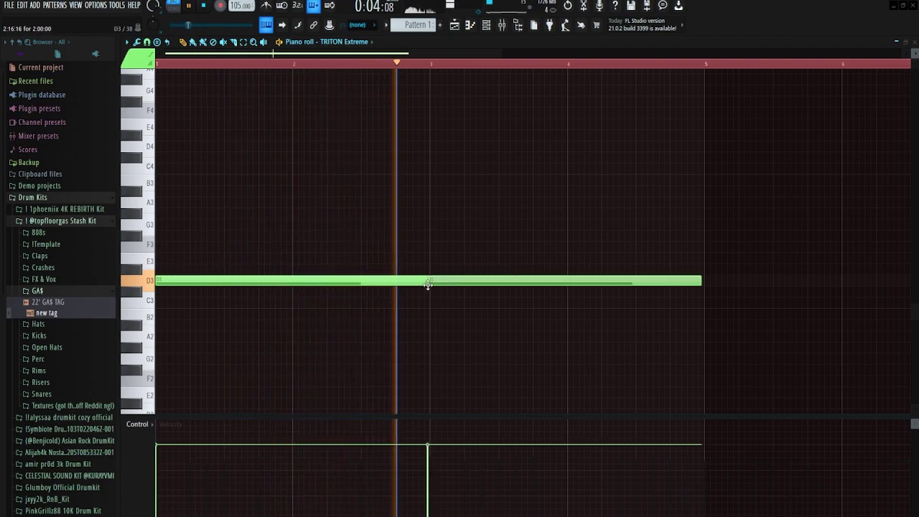
pyautogui.click(705, 285)
pyautogui.scroll(-3, 618, 320)
pyautogui.scroll(2, 604, 306)
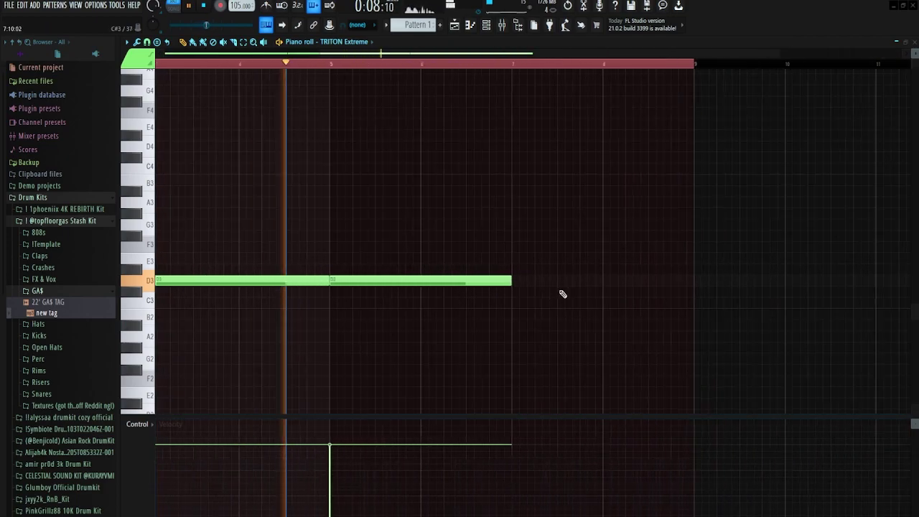
pyautogui.click(516, 289)
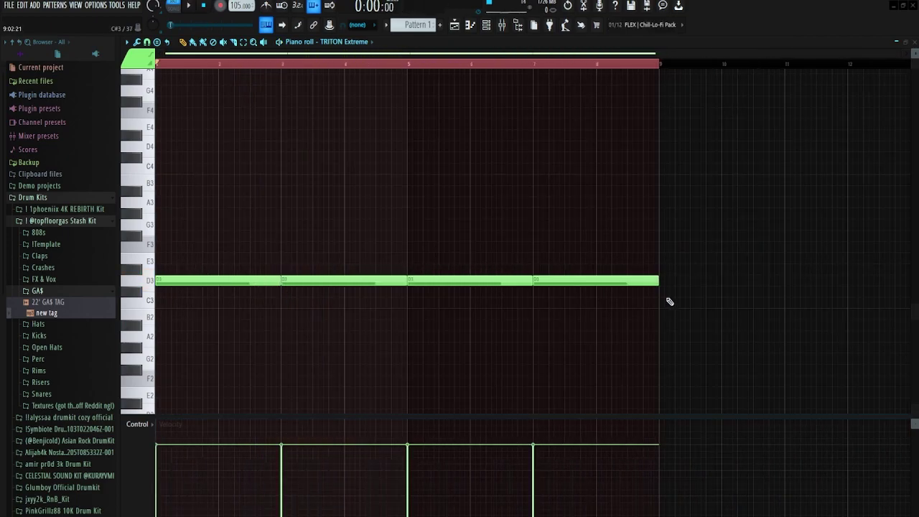
pyautogui.moveTo(666, 304); pyautogui.dragTo(160, 258)
pyautogui.keyDown('ctrl'); pyautogui.click(272, 266); pyautogui.keyUp('ctrl')
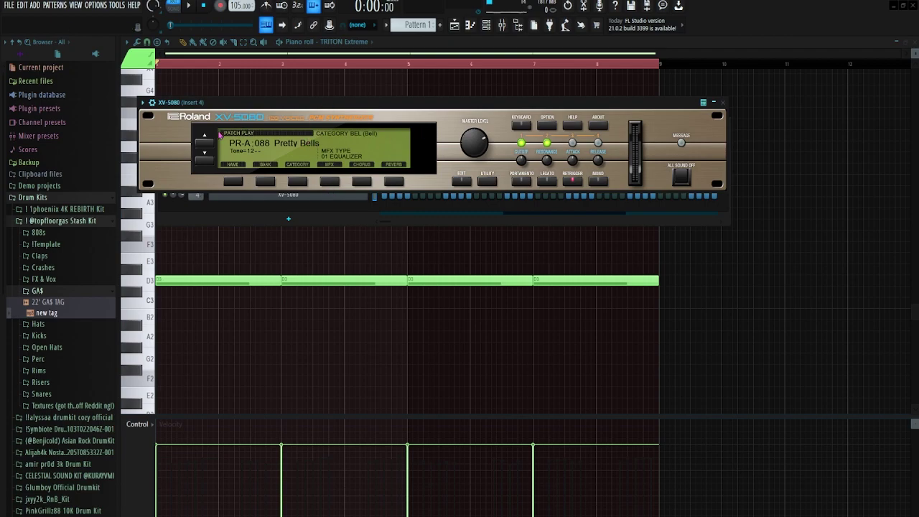
# Switch the piano roll's target channel to XV-5080
pyautogui.rightClick(340, 260)
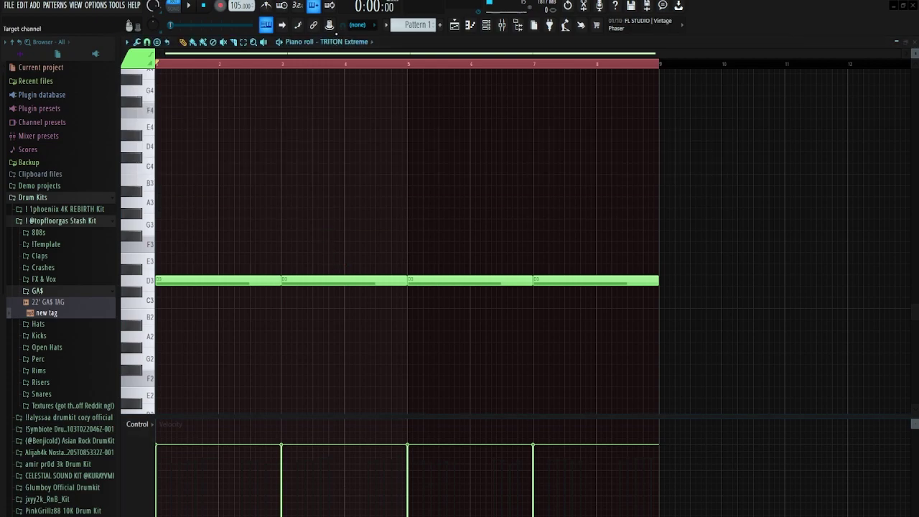
pyautogui.click(343, 43)
pyautogui.click(349, 93)
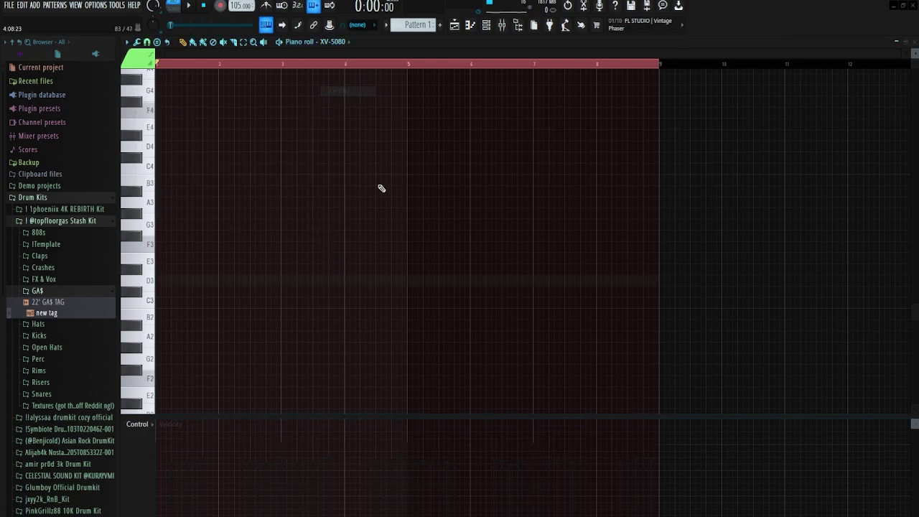
# Place A7, F7, D#7 and two D7 notes in succession at eighth-note intervals from the start of bar 1
pyautogui.scroll(5, 385, 190)
pyautogui.click(152, 188)
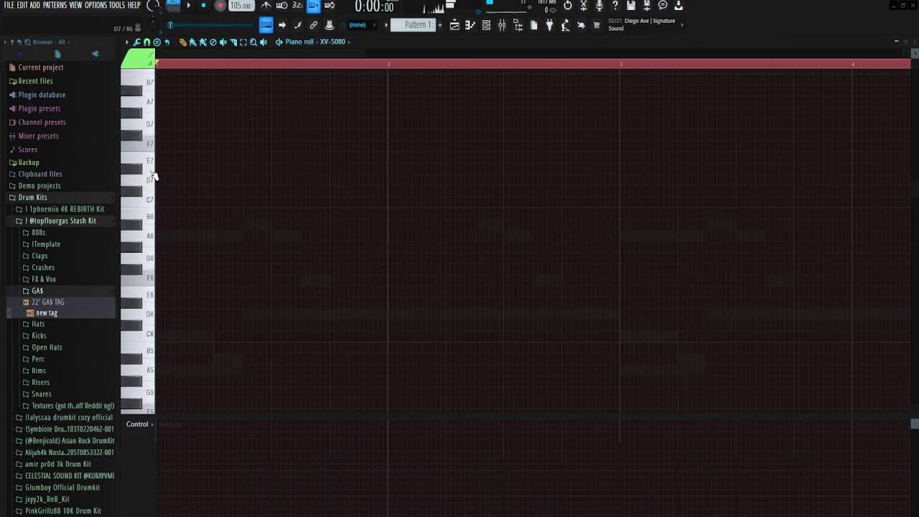
pyautogui.moveTo(161, 146); pyautogui.dragTo(145, 92)
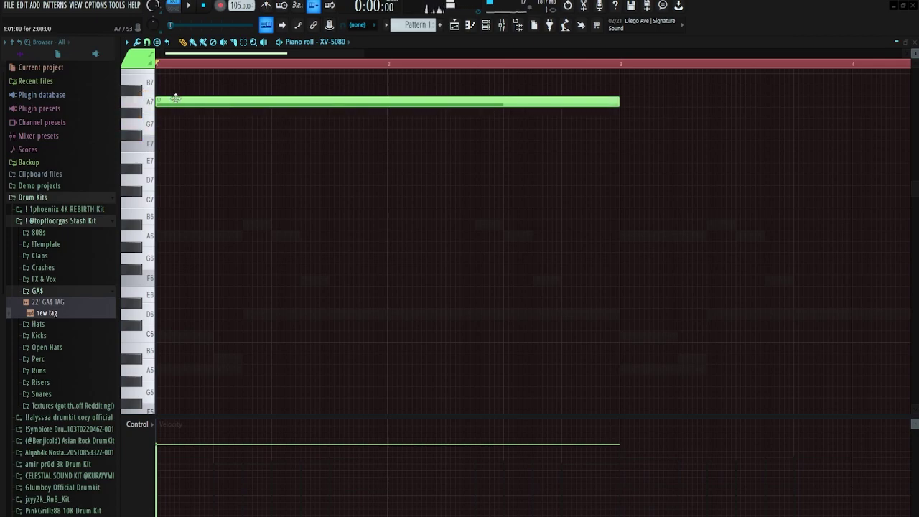
pyautogui.hotkey('ctrl', 'Down')
pyautogui.hotkey('ctrl', 'Up')
pyautogui.scroll(3, 179, 122)
pyautogui.moveTo(206, 137); pyautogui.dragTo(207, 152)
pyautogui.click(259, 168)
pyautogui.moveTo(322, 190); pyautogui.dragTo(348, 184)
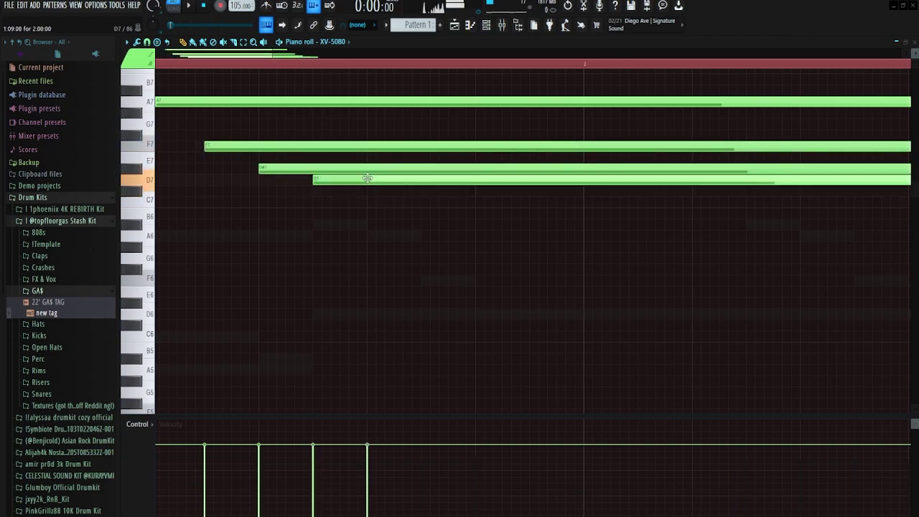
# Apply quick legato to the overlapping bell notes, play them and shorten the final D7 to the end of bar 1
pyautogui.scroll(-4, 354, 215)
pyautogui.hotkey('ctrl', 'l')
pyautogui.press('space')
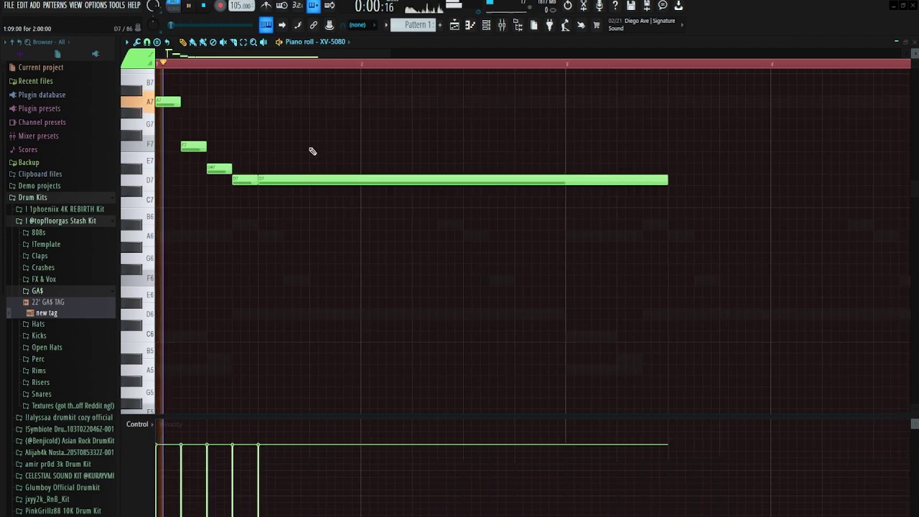
pyautogui.moveTo(668, 179); pyautogui.dragTo(325, 200)
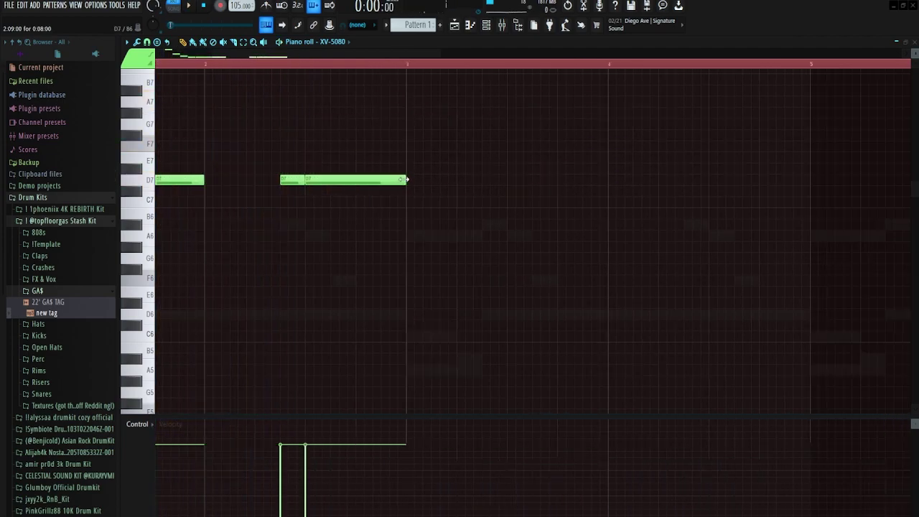
# Select the two-bar XV-5080 phrase, including the D7 notes in bar 2, and duplicate it
pyautogui.moveTo(290, 179)
pyautogui.mouseDown()
pyautogui.moveTo(389, 180)
pyautogui.moveTo(128, 93)
pyautogui.mouseUp()
pyautogui.press('space')
pyautogui.scroll(-4, 359, 208)
pyautogui.hotkey('ctrl', 'b')
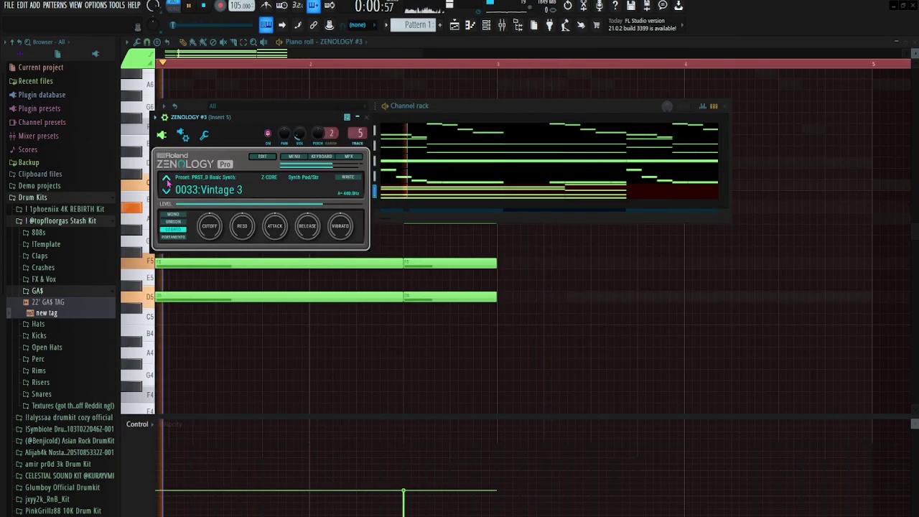
# Change the ZENOLOGY #3 preset to 0032:Vintage 2 and audition the chords
pyautogui.click(166, 180)
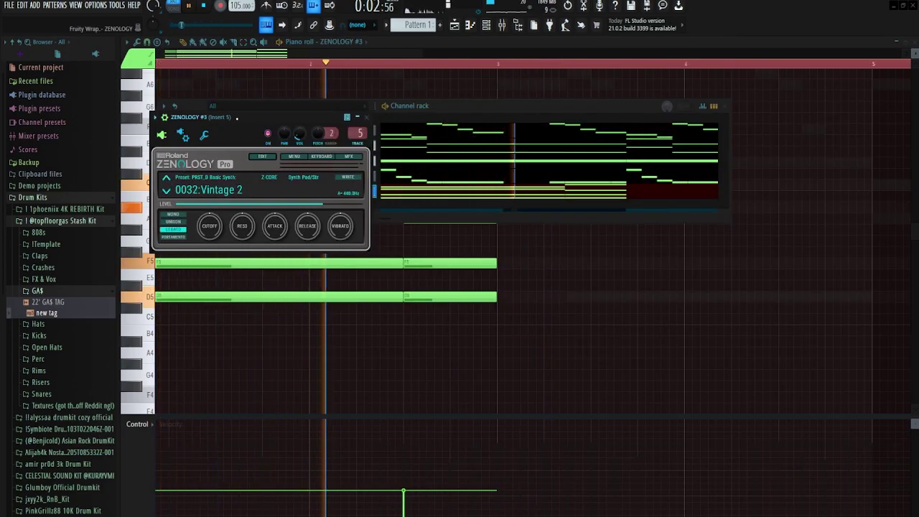
pyautogui.press('space')
pyautogui.press('space')
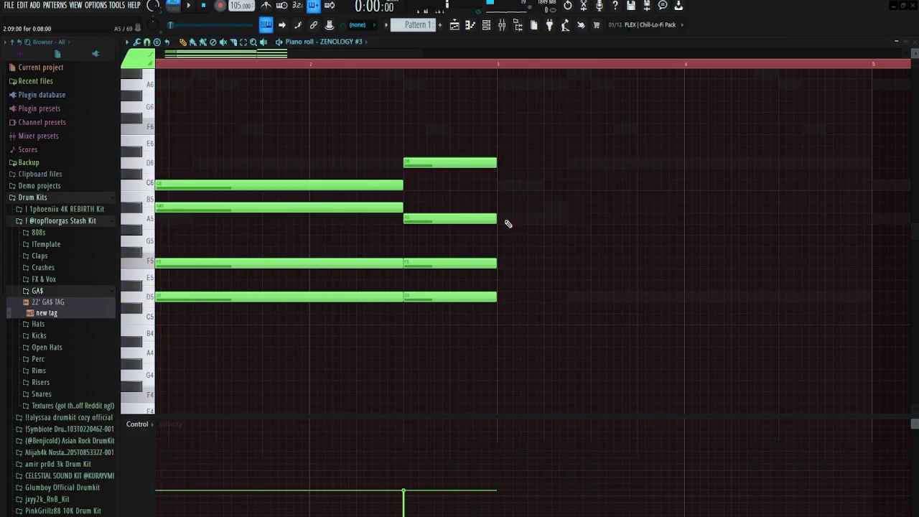
# Lower the chord notes C6, A#5, D6 and A5 by one octave and duplicate the two-bar chord progression into bars 3 and 4
pyautogui.moveTo(551, 233); pyautogui.dragTo(164, 107)
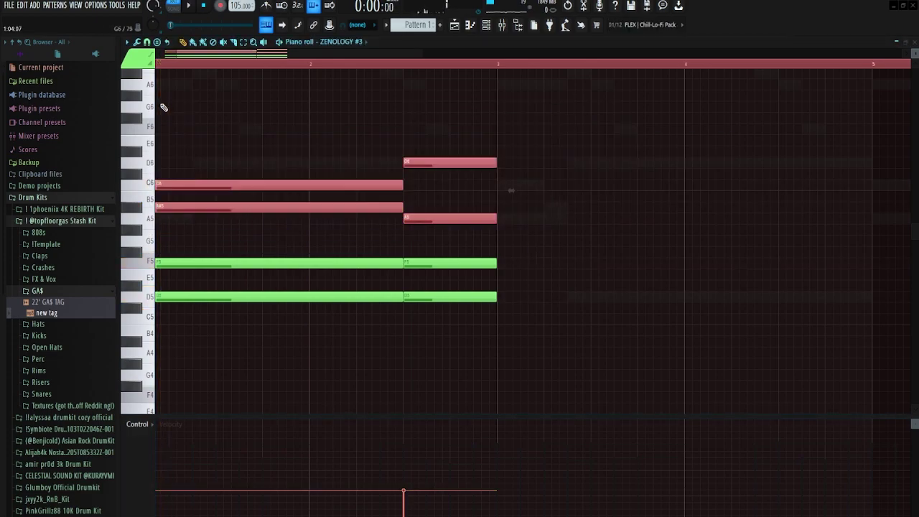
pyautogui.hotkey('ctrl', 'Down')
pyautogui.press('space')
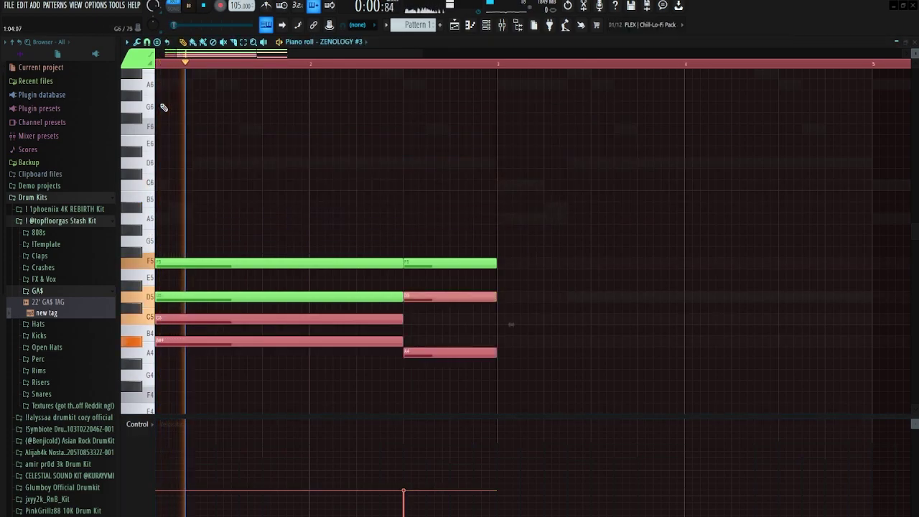
pyautogui.click(427, 318)
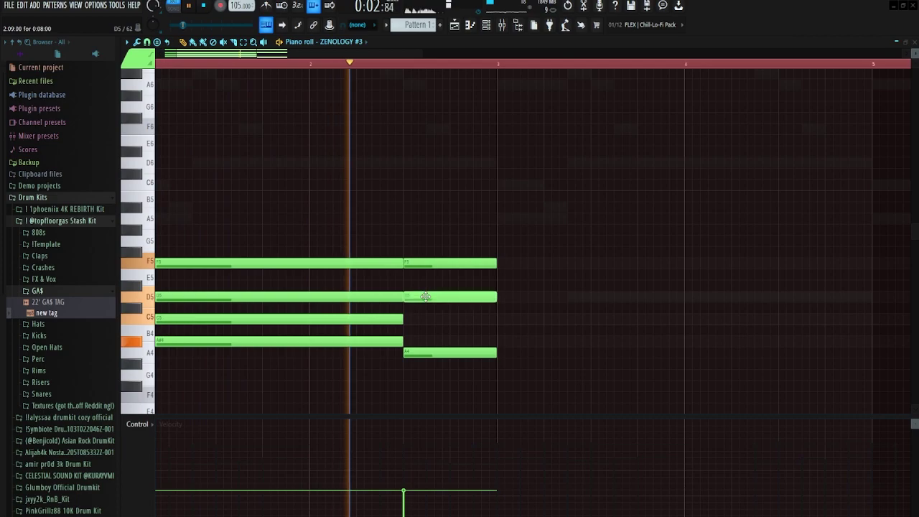
pyautogui.moveTo(174, 265); pyautogui.dragTo(297, 275)
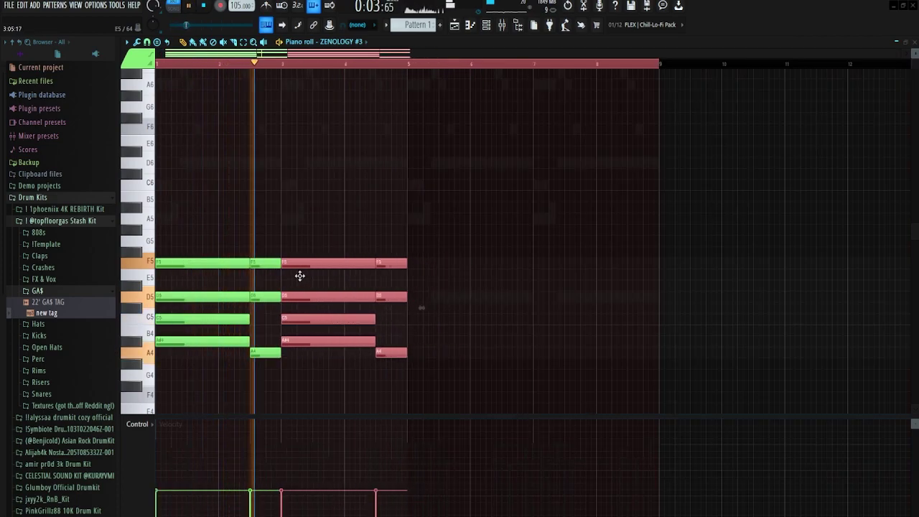
# Vary the closing chord of bar 4 with an added A5 and a delayed A4, and duplicate the four-bar progression into bars 5 to 8
pyautogui.click(400, 333)
pyautogui.moveTo(421, 367); pyautogui.dragTo(190, 258)
pyautogui.moveTo(412, 340); pyautogui.dragTo(388, 365)
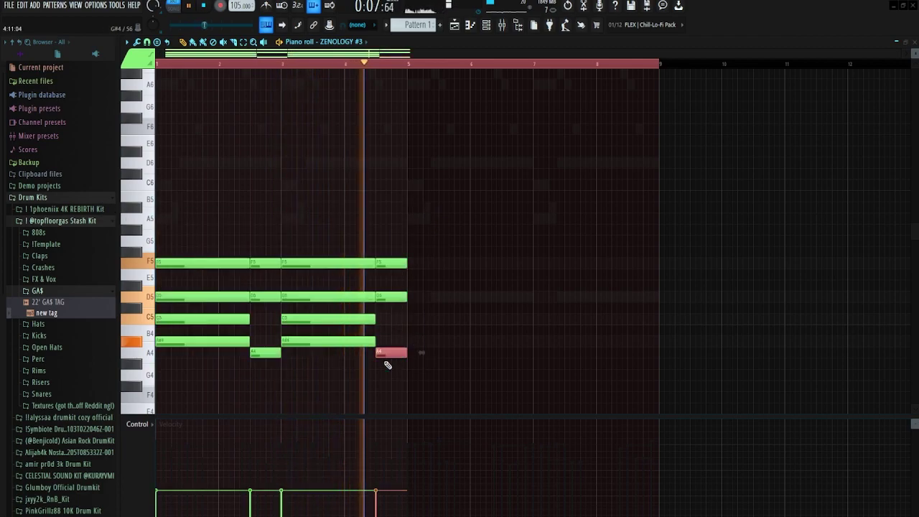
pyautogui.hotkey('ctrl', 'Up')
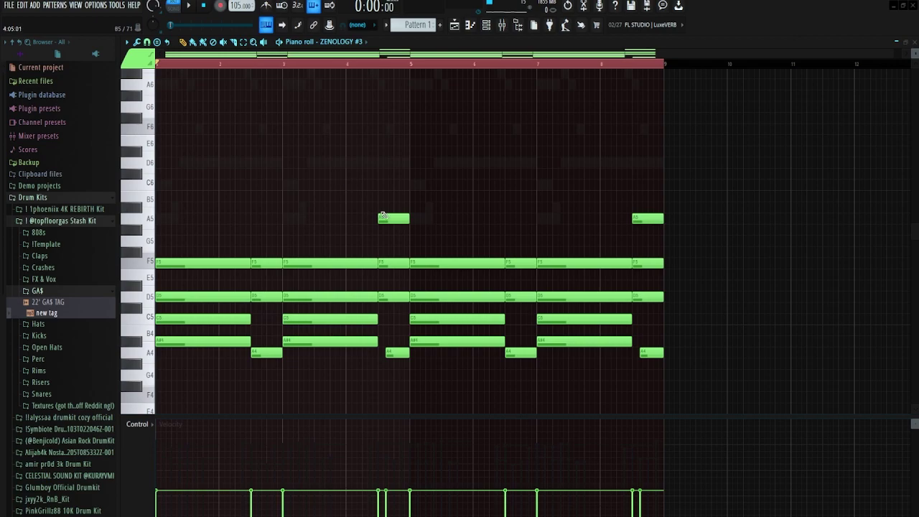
pyautogui.moveTo(708, 368); pyautogui.dragTo(4, 107)
# Play the eight-bar ZENOLOGY #3 chords and examine the note timing around the bar 4 chord variation
pyautogui.press('space')
pyautogui.scroll(2, 223, 280)
pyautogui.scroll(-1, 231, 271)
pyautogui.keyDown('ctrl'); pyautogui.scroll(4, 281, 259); pyautogui.keyUp('ctrl')
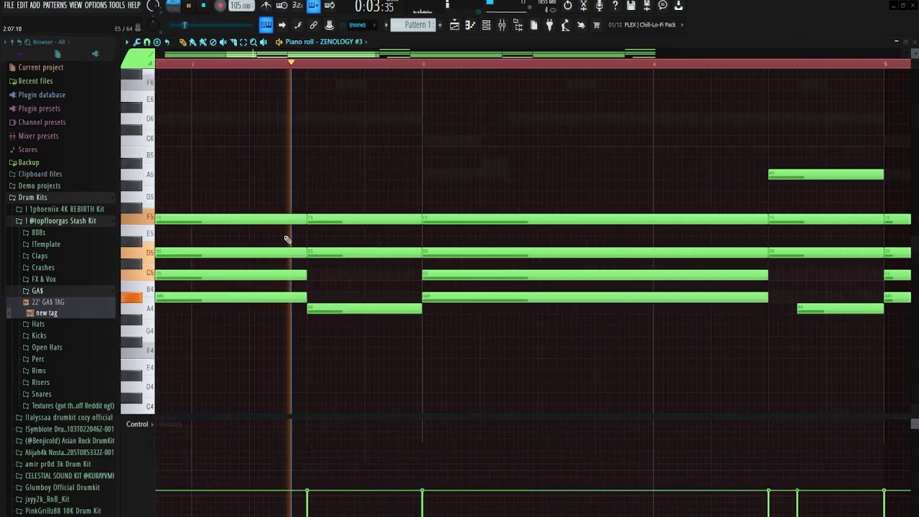
pyautogui.keyDown('ctrl'); pyautogui.scroll(-5, 405, 304); pyautogui.keyUp('ctrl')
pyautogui.keyDown('ctrl'); pyautogui.scroll(3, 407, 290); pyautogui.keyUp('ctrl')
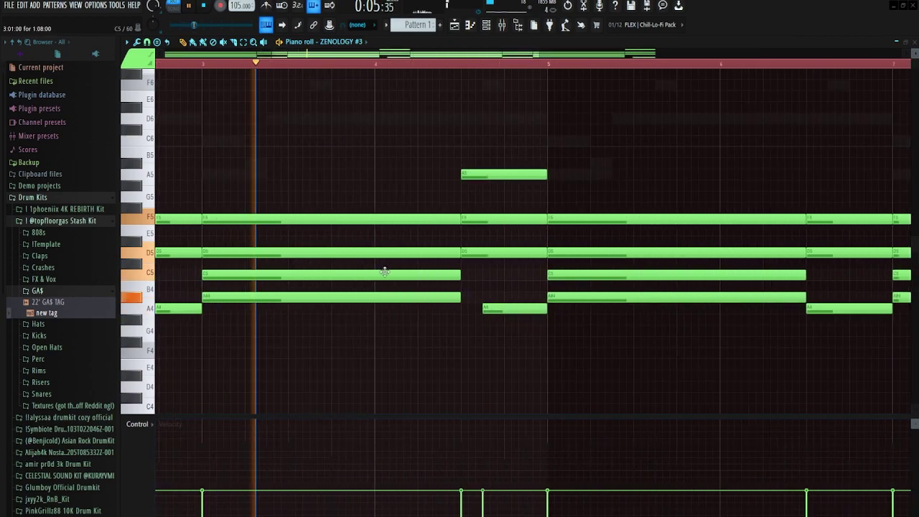
pyautogui.keyDown('ctrl'); pyautogui.scroll(3, 474, 288); pyautogui.keyUp('ctrl')
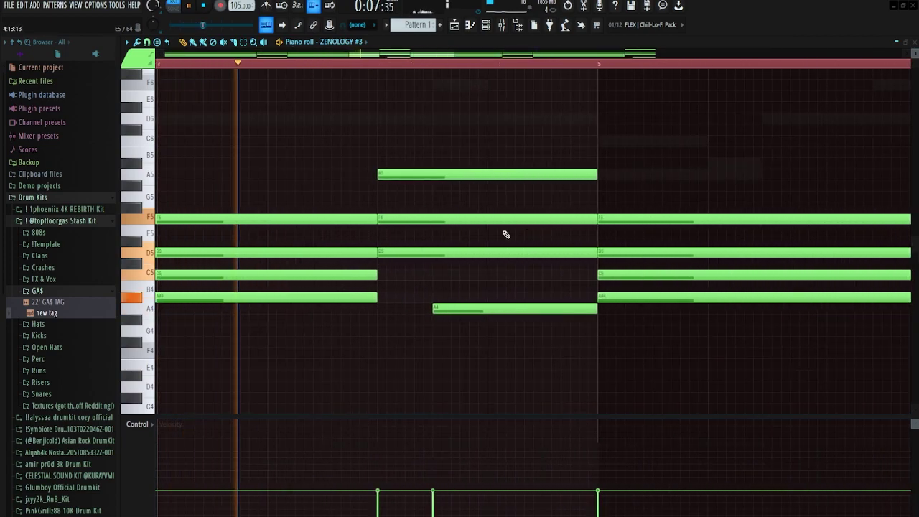
pyautogui.keyDown('ctrl'); pyautogui.scroll(-4, 450, 231); pyautogui.keyUp('ctrl')
# Set the Albino3 channel volume to 26% and check its Arpeggiator Sounds 1 preset Peggio Move
pyautogui.press('F6')
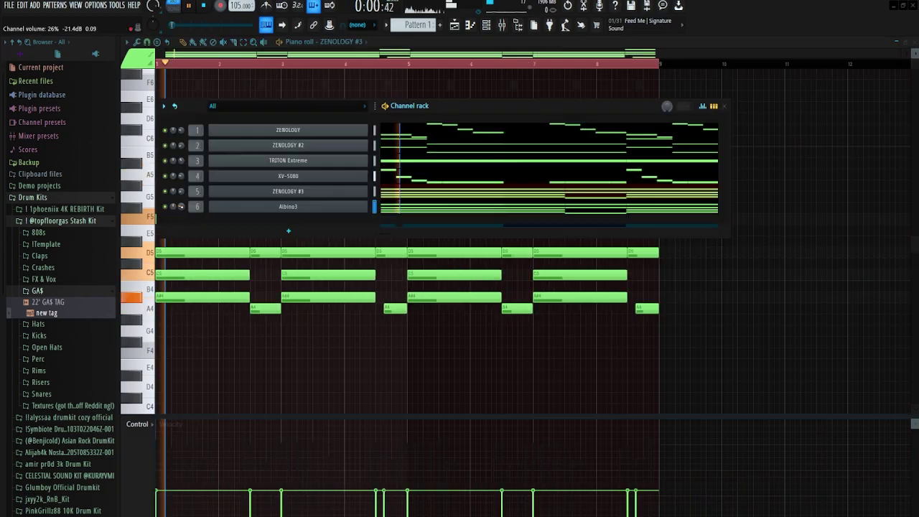
pyautogui.click(269, 211)
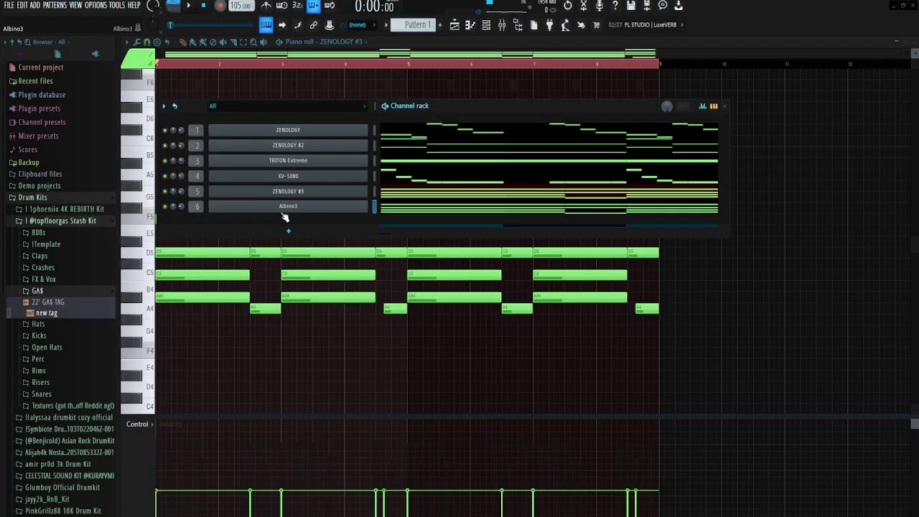
pyautogui.click(283, 211)
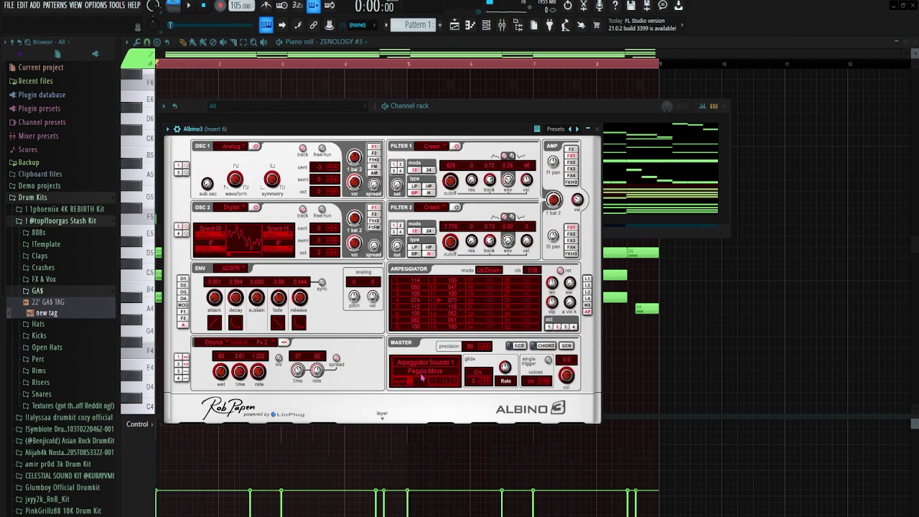
pyautogui.click(602, 130)
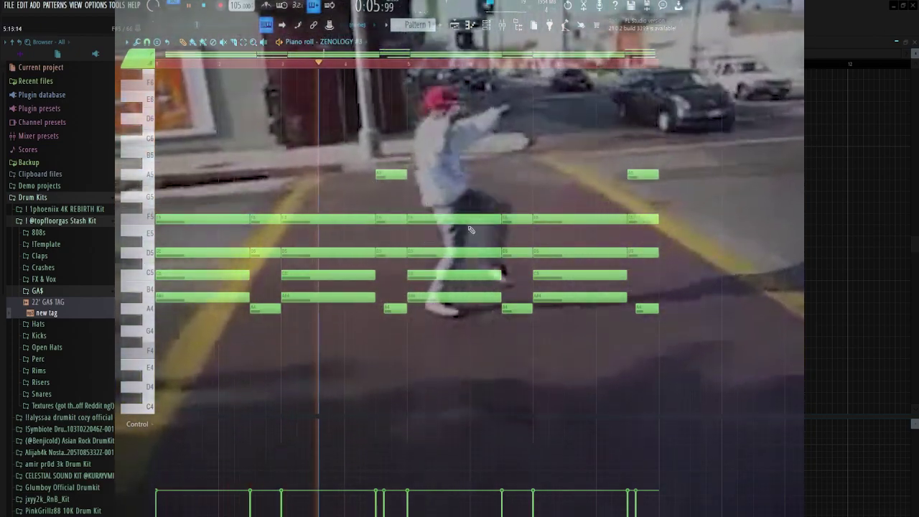
# Transpose all six selected instrument channels up by 2 semitones
pyautogui.scroll(5, 376, 308)
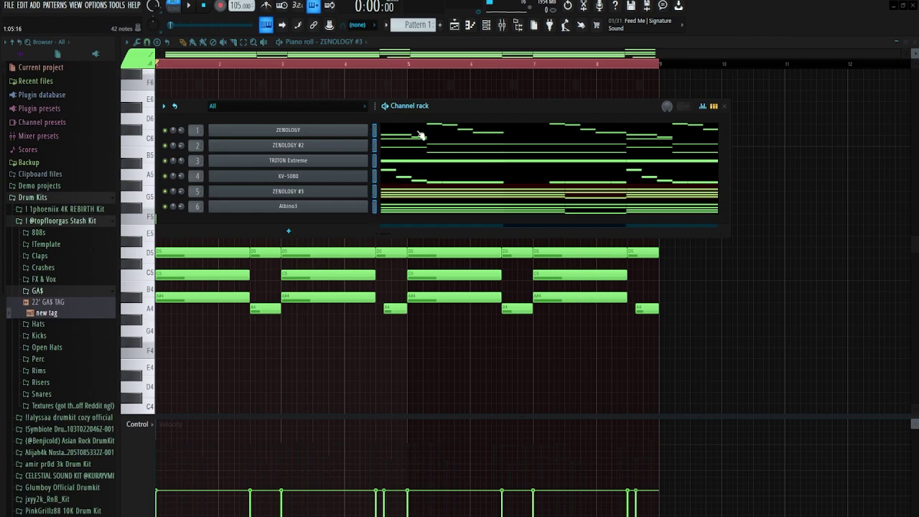
pyautogui.click(165, 107)
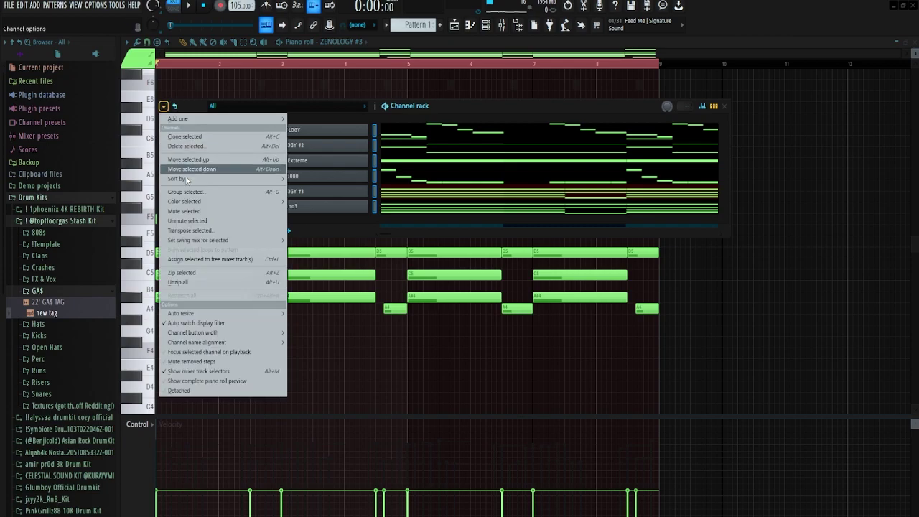
pyautogui.click(197, 231)
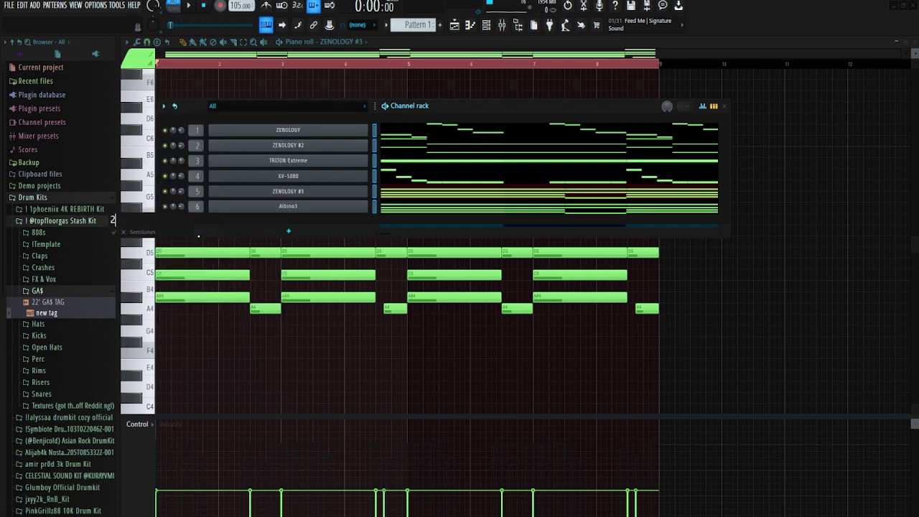
pyautogui.press('Return')
pyautogui.press('F6')
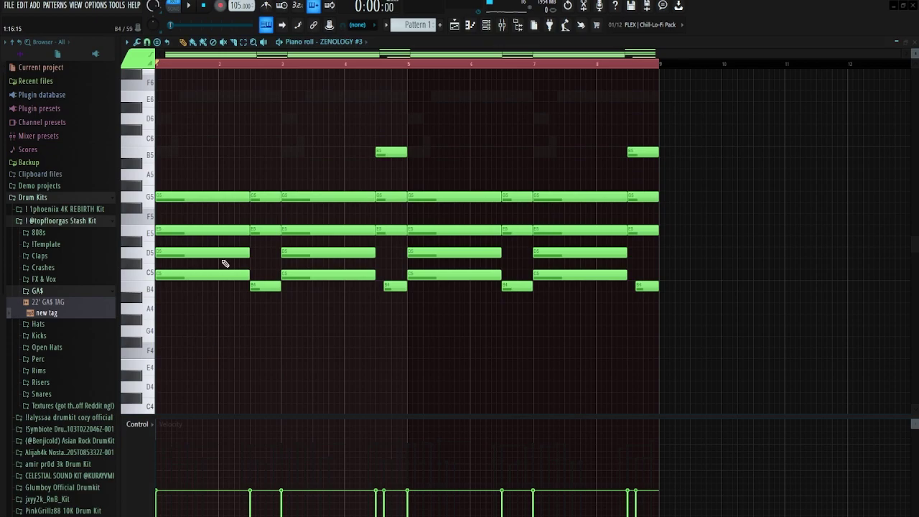
# Play the transposed pattern and review the ZENOLOGY, ZENOLOGY #2 and TRITON Extreme notes in turn
pyautogui.press('space')
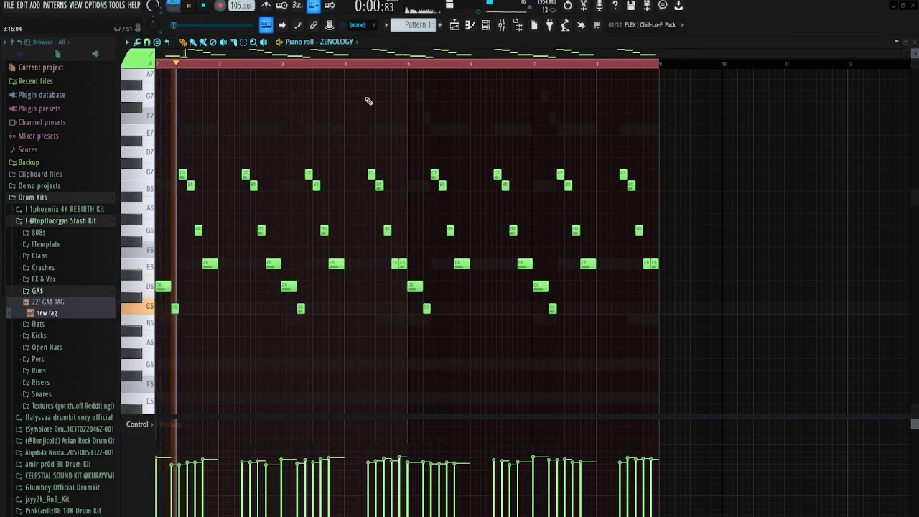
pyautogui.click(357, 42)
pyautogui.click(343, 72)
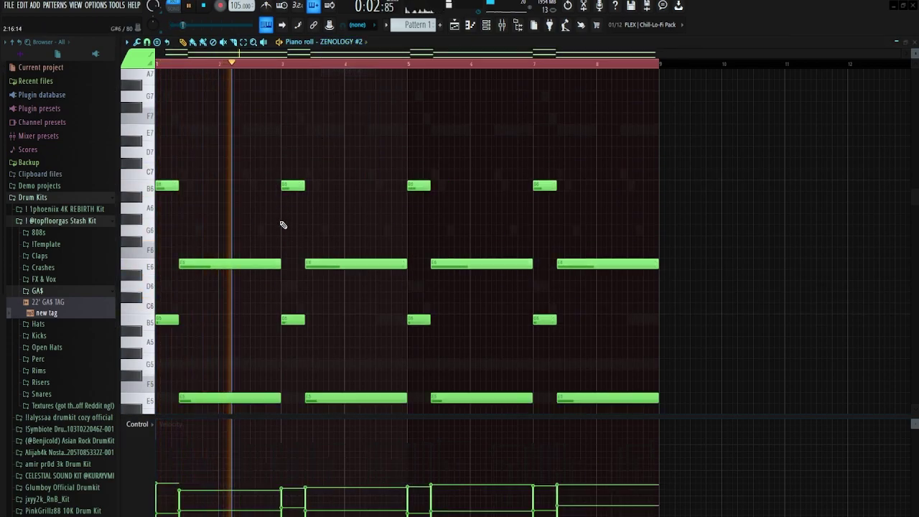
pyautogui.scroll(-2, 281, 222)
pyautogui.click(336, 44)
pyautogui.click(347, 81)
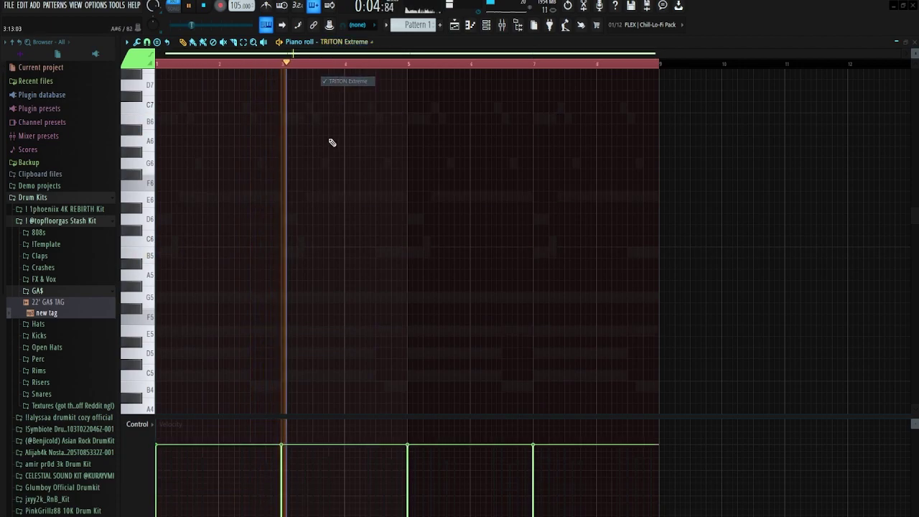
pyautogui.scroll(-3, 352, 361)
# Review the transposed XV-5080, ZENOLOGY #3 and Albino3 notes in turn while the pattern plays
pyautogui.click(339, 43)
pyautogui.click(337, 90)
pyautogui.scroll(5, 423, 180)
pyautogui.click(332, 42)
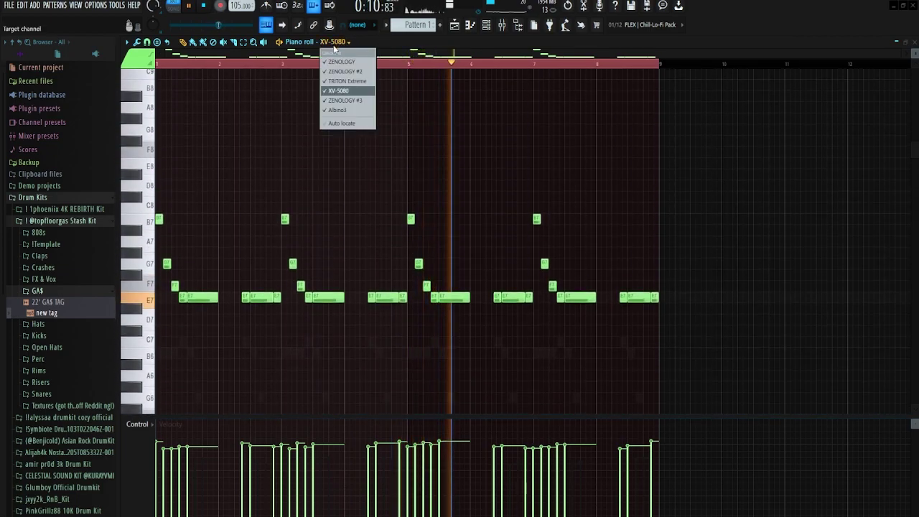
pyautogui.click(343, 100)
pyautogui.scroll(-6, 510, 266)
pyautogui.scroll(1, 523, 257)
pyautogui.click(332, 42)
pyautogui.click(339, 110)
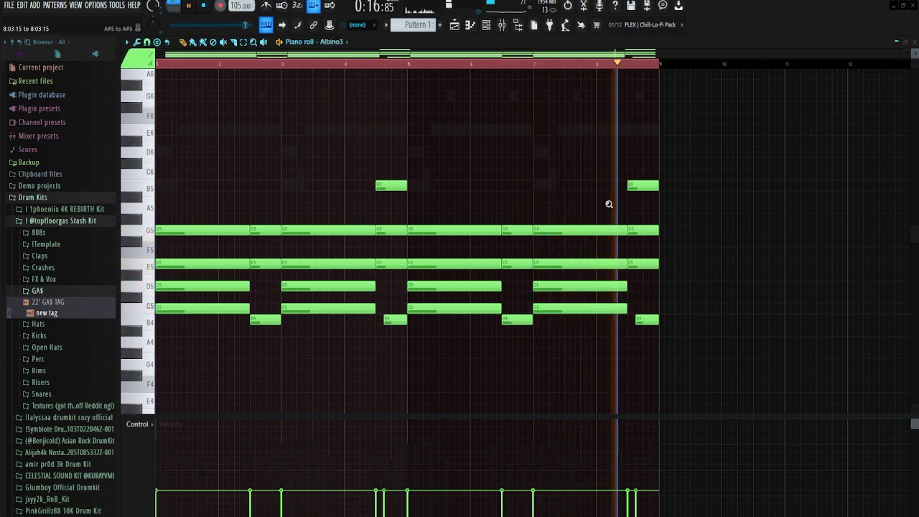
pyautogui.scroll(1, 618, 197)
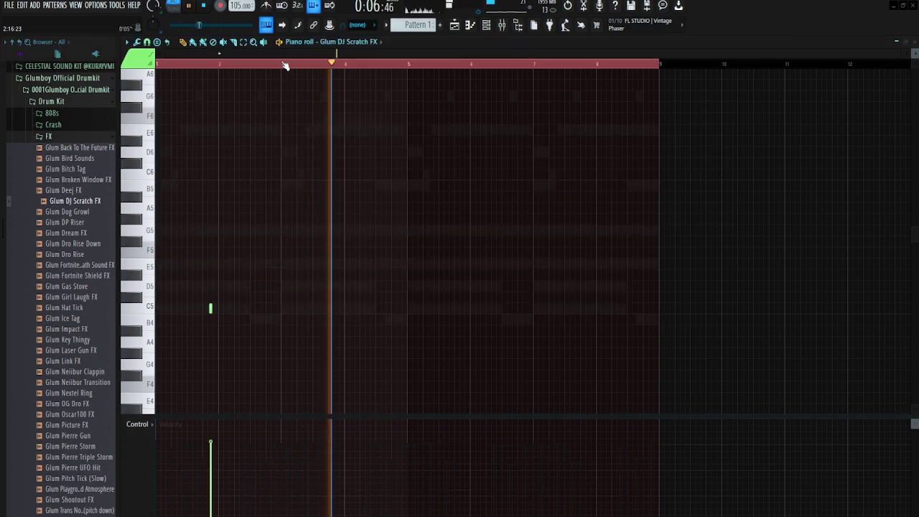
# Repeat the Glum DJ Scratch FX hit from the end of bar 1 every two bars across the eight-bar pattern
pyautogui.moveTo(408, 64); pyautogui.dragTo(533, 63)
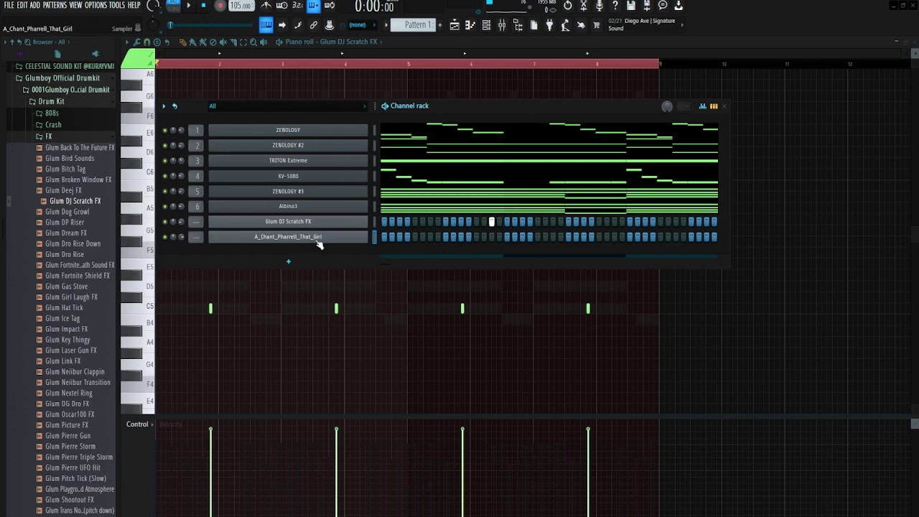
# Check the A_Chant_Pharrell_That_Girl sampler settings and repeat the chant's two-bar C5 pattern through bar 8
pyautogui.click(317, 238)
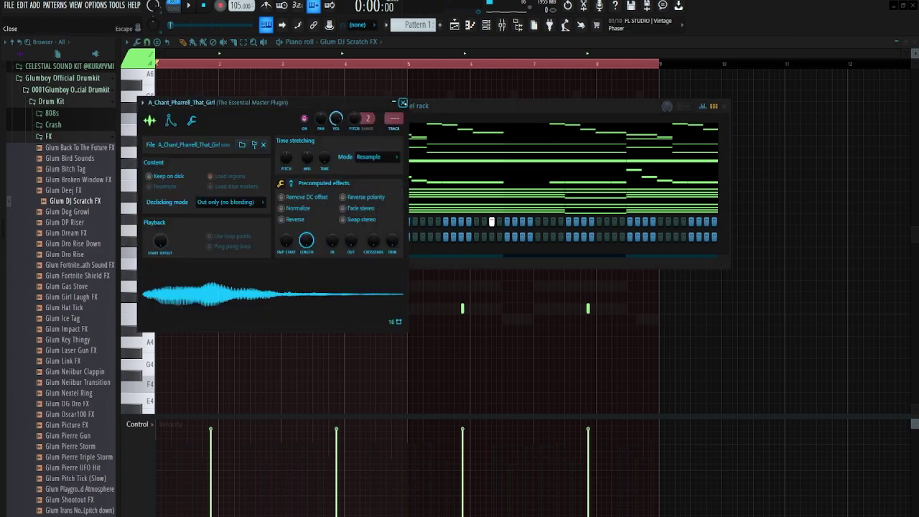
pyautogui.click(403, 103)
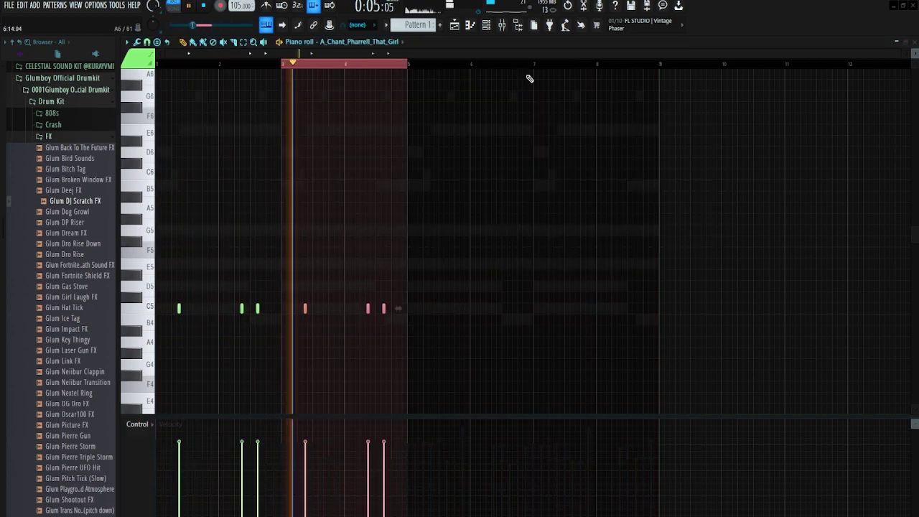
pyautogui.hotkey('ctrl', 'b')
pyautogui.hotkey('ctrl', 'b')
pyautogui.hotkey('ctrl', 'd')
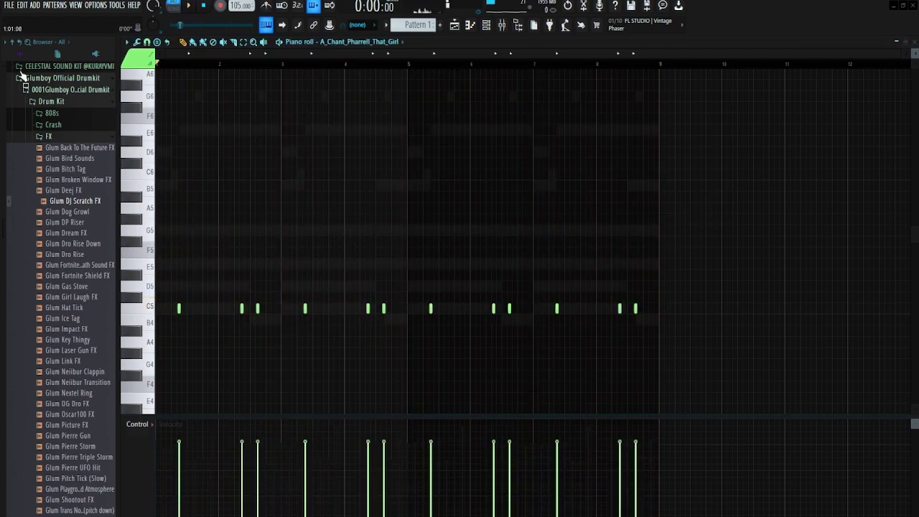
pyautogui.hotkey('ctrl', 'a')
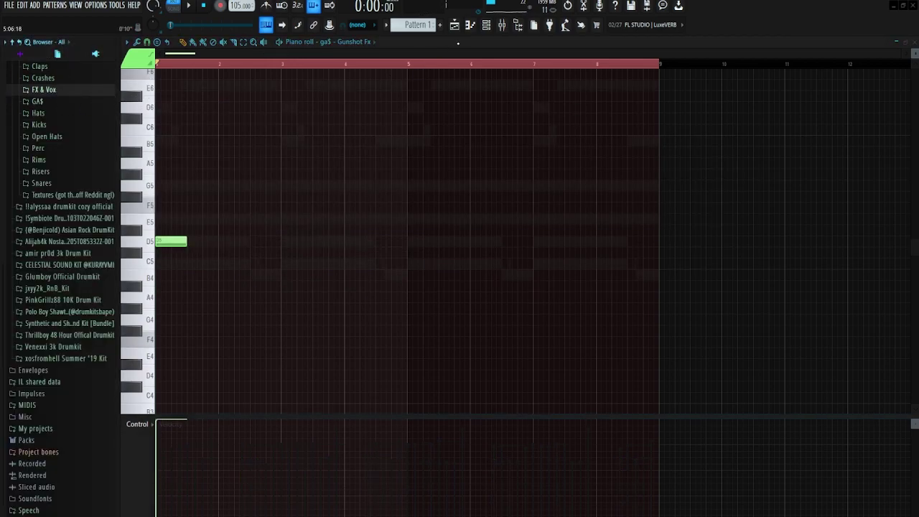
# Play the ga$ - Gunshot Fx note with the melody and lower its channel volume to 7%
pyautogui.press('space')
pyautogui.press('F6')
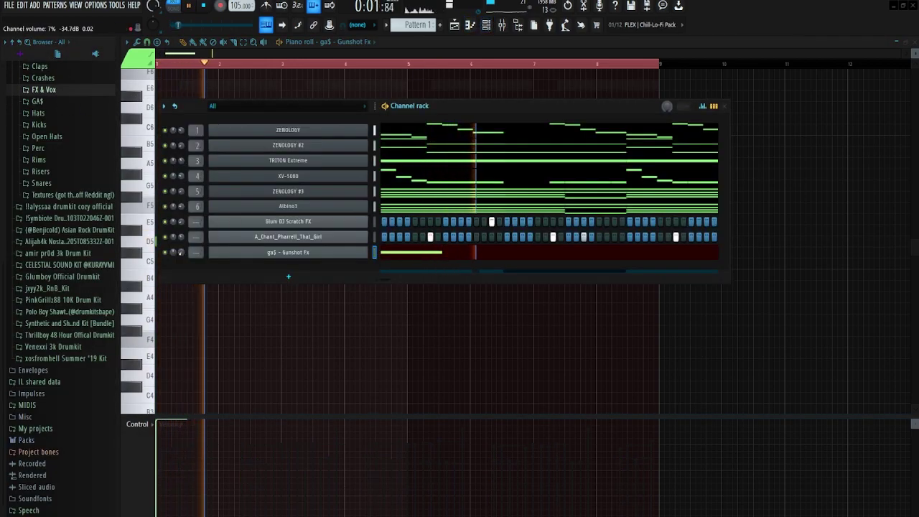
pyautogui.press('space')
pyautogui.press('F6')
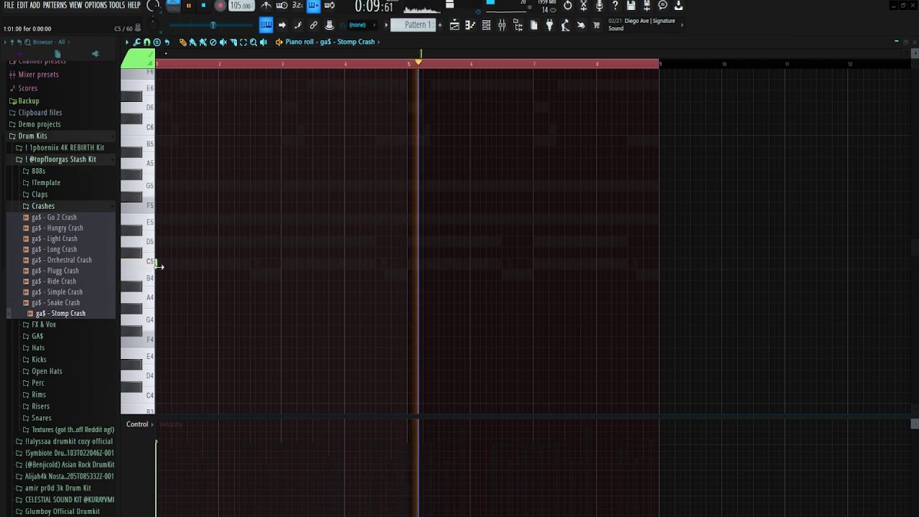
# Place ga$ - Stomp Crash hits on C5 at the start of bars 3, 5 and 7
pyautogui.click(286, 265)
pyautogui.moveTo(286, 267); pyautogui.dragTo(282, 267)
pyautogui.moveTo(386, 268); pyautogui.dragTo(408, 278)
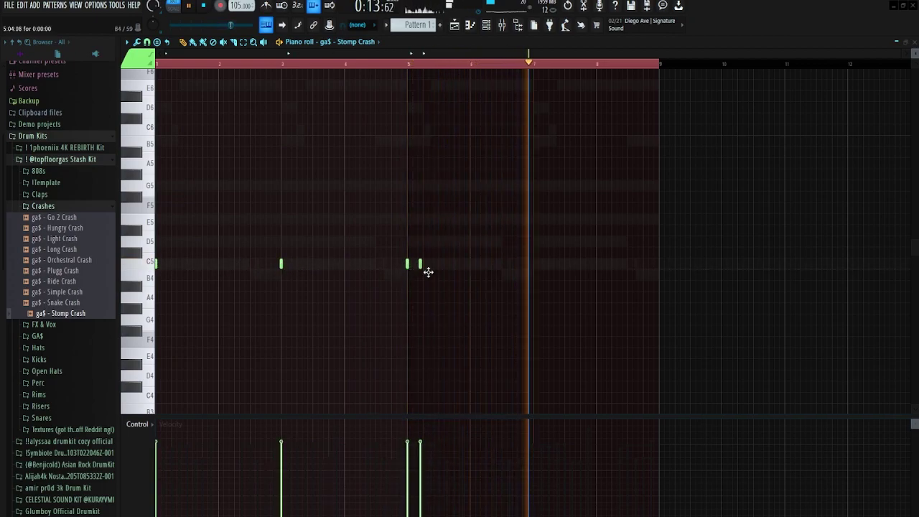
pyautogui.click(534, 266)
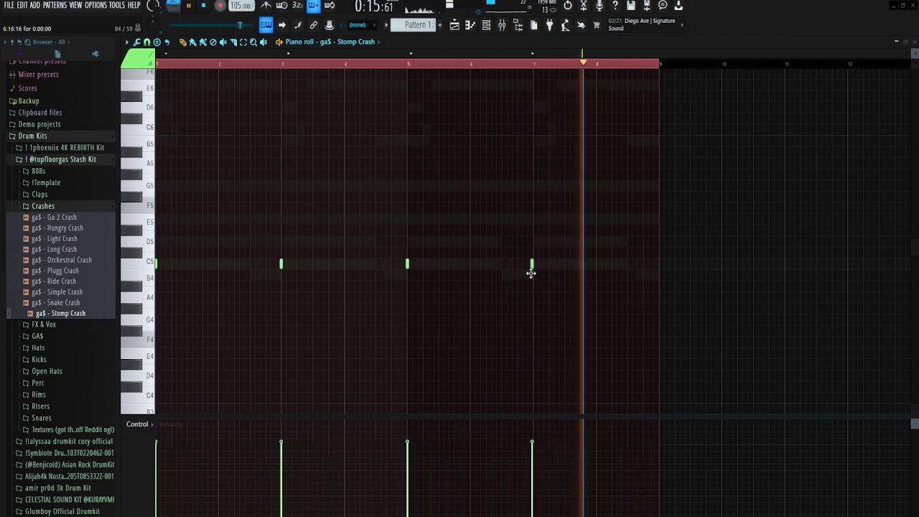
pyautogui.hotkey('ctrl', 'a')
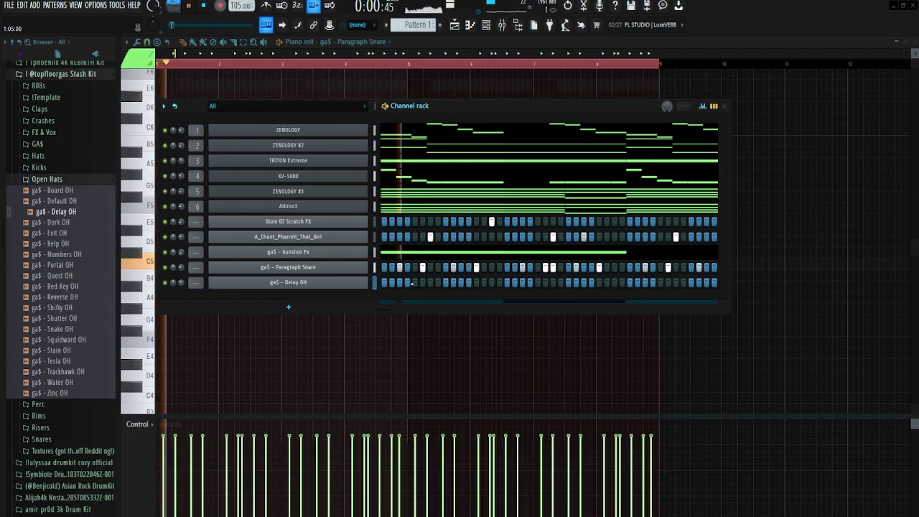
# Add a ga$ - Delay OH hit on the fifth step and set its channel volume to 18%
pyautogui.press('space')
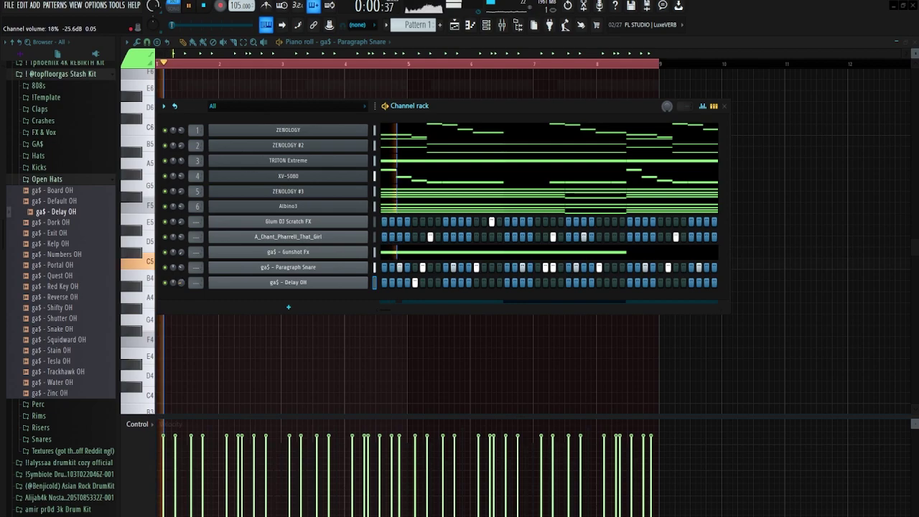
pyautogui.press('F6')
# Duplicate the ga$ - Delay OH hit every half bar across all eight bars
pyautogui.click(375, 42)
pyautogui.click(348, 159)
pyautogui.press('space')
pyautogui.press('space')
pyautogui.press('space')
pyautogui.hotkey('ctrl', 'a')
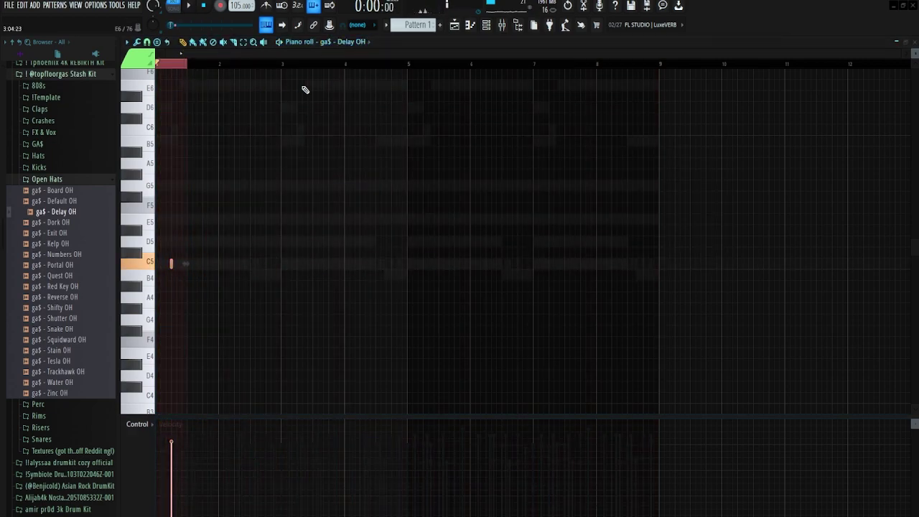
pyautogui.hotkey('ctrl', 'b')
pyautogui.hotkey('ctrl', 'b')
pyautogui.hotkey('ctrl', 'b')
pyautogui.hotkey('ctrl', 'b')
pyautogui.hotkey('ctrl', 'b')
pyautogui.hotkey('ctrl', 'b')
pyautogui.hotkey('ctrl', 'b')
pyautogui.hotkey('ctrl', 'b')
pyautogui.hotkey('ctrl', 'b')
pyautogui.hotkey('ctrl', 'b')
pyautogui.hotkey('ctrl', 'b')
pyautogui.hotkey('ctrl', 'b')
pyautogui.hotkey('ctrl', 'b')
pyautogui.hotkey('ctrl', 'b')
pyautogui.hotkey('ctrl', 'b')
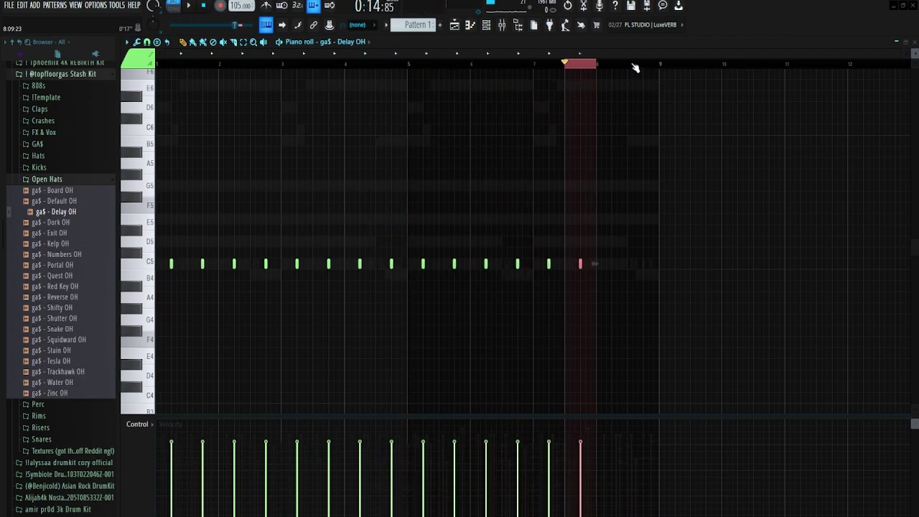
pyautogui.press('space')
pyautogui.hotkey('ctrl', 'a')
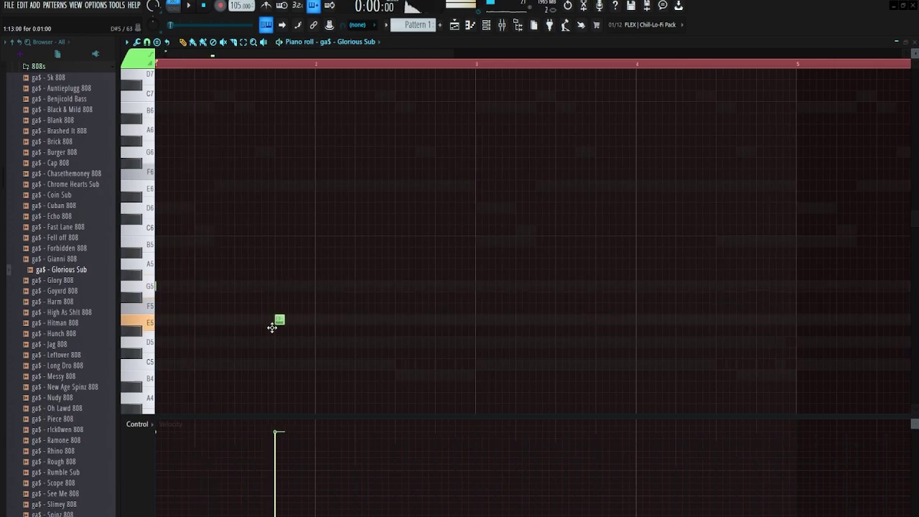
# Lay out the ga$ - Glorious Sub 808 line with alternating G7 and E7 notes across eight bars and show the channel rack
pyautogui.click(273, 286)
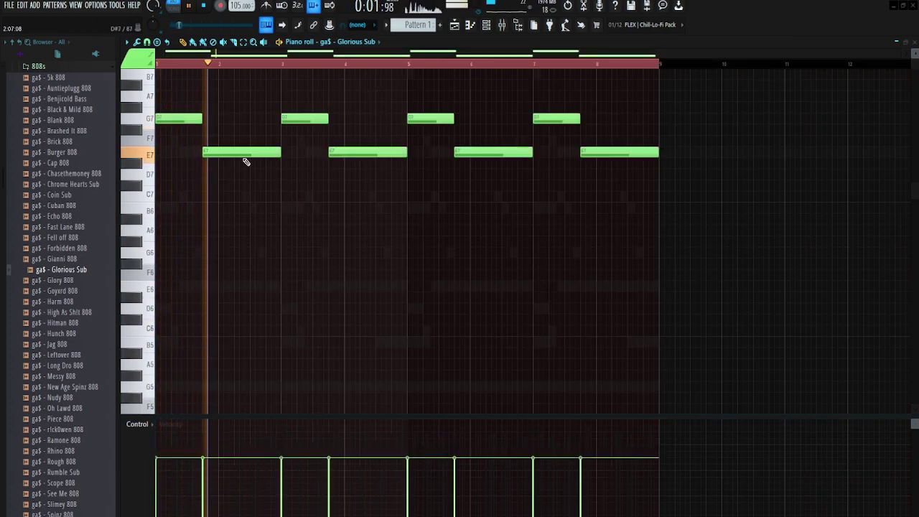
pyautogui.press('F6')
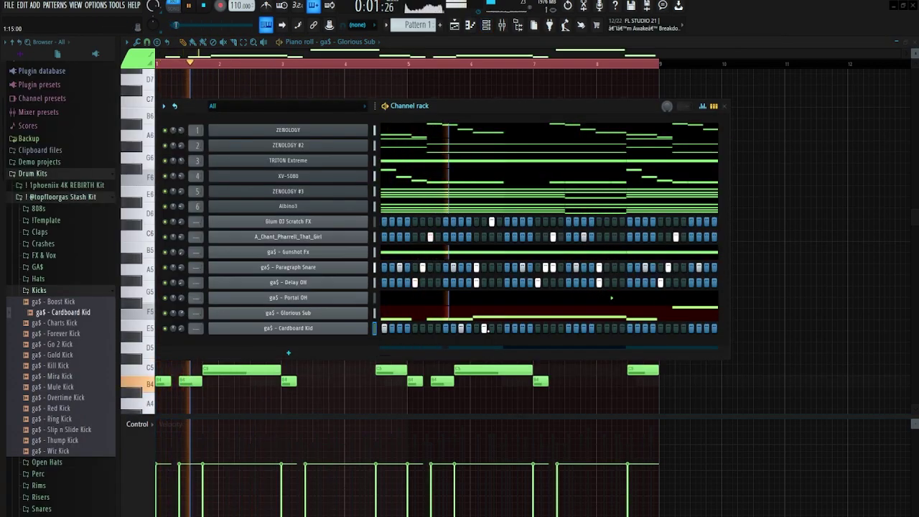
# Play the pattern back and open the ga$ - Cardboard Kid kick in the piano roll
pyautogui.press('space')
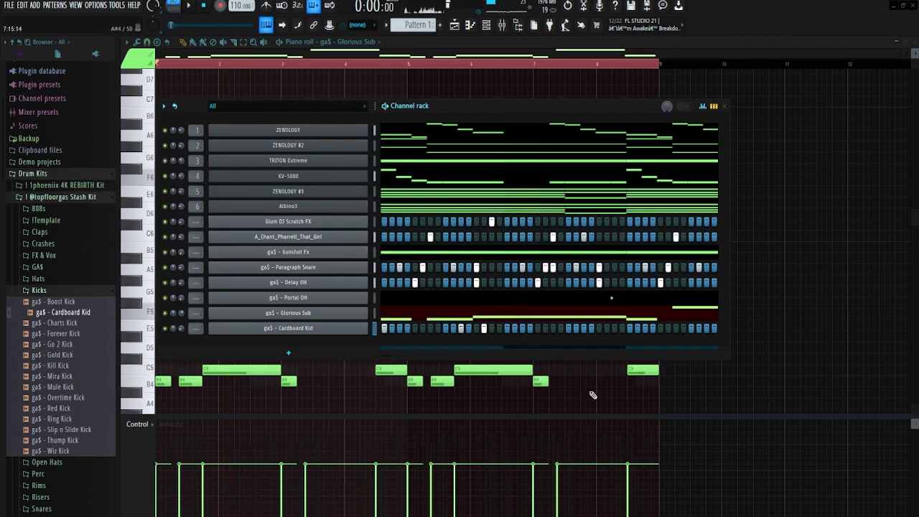
pyautogui.press('space')
pyautogui.press('F6')
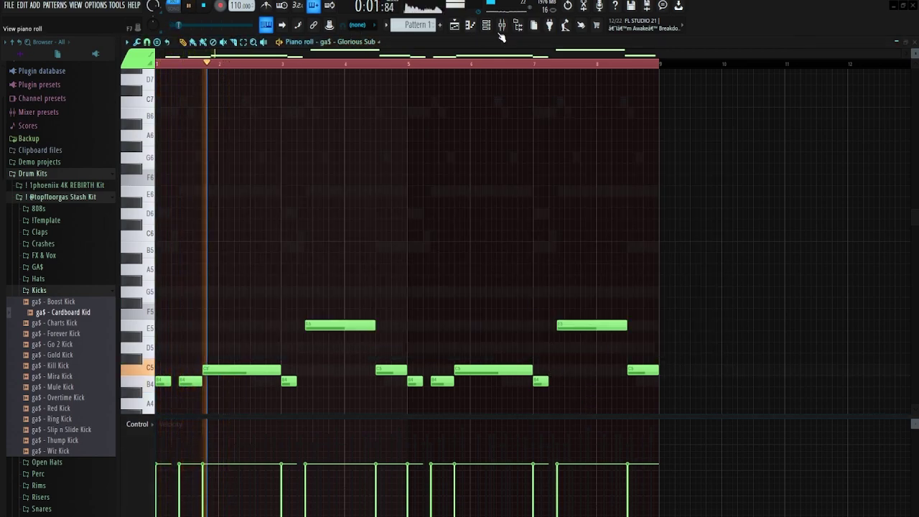
pyautogui.click(323, 41)
pyautogui.click(359, 187)
pyautogui.press('space')
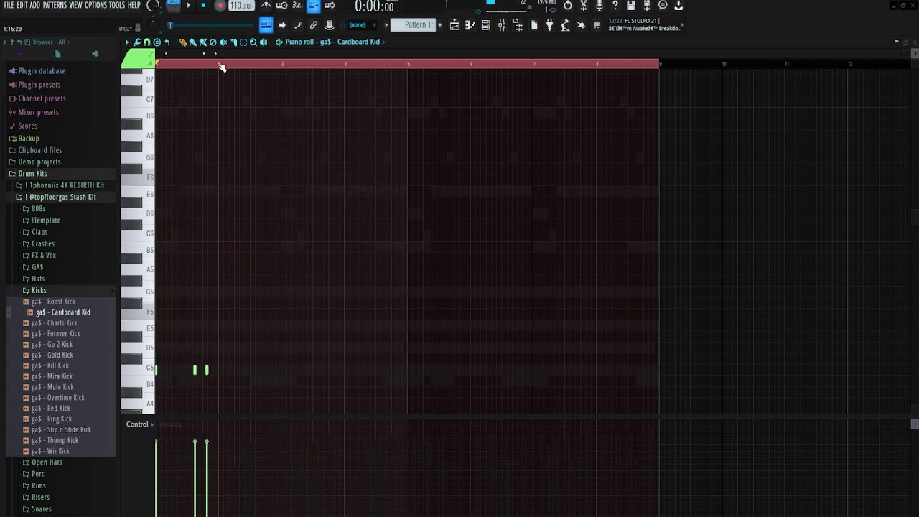
# Duplicate the bar 1 kick hits into bar 2 and remove the hit on bar 2's downbeat
pyautogui.moveTo(221, 65); pyautogui.dragTo(58, 87)
pyautogui.hotkey('ctrl', 'b')
pyautogui.click(244, 69)
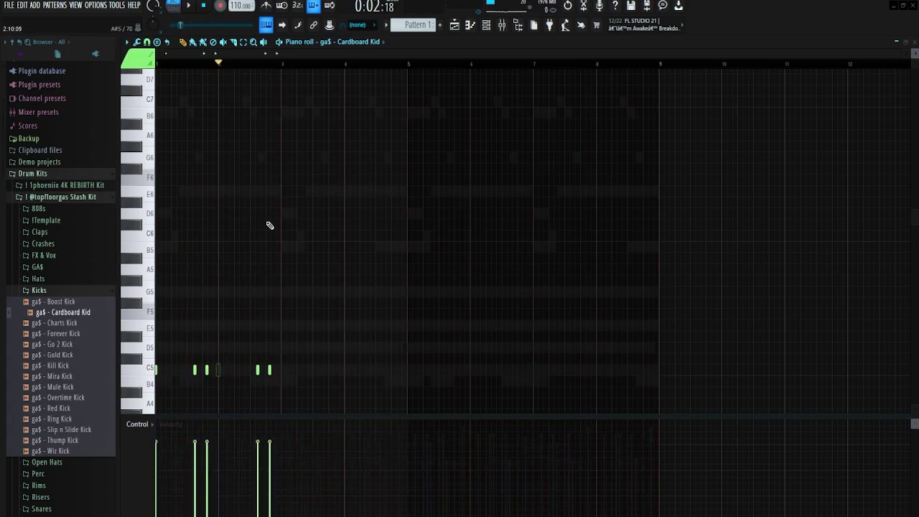
# Repeat the two-bar ga$ - Cardboard Kid kick pattern until it fills all eight bars
pyautogui.moveTo(283, 70); pyautogui.dragTo(129, 74)
pyautogui.hotkey('ctrl', 'b')
pyautogui.hotkey('ctrl', 'b')
pyautogui.hotkey('ctrl', 'b')
pyautogui.click(572, 66)
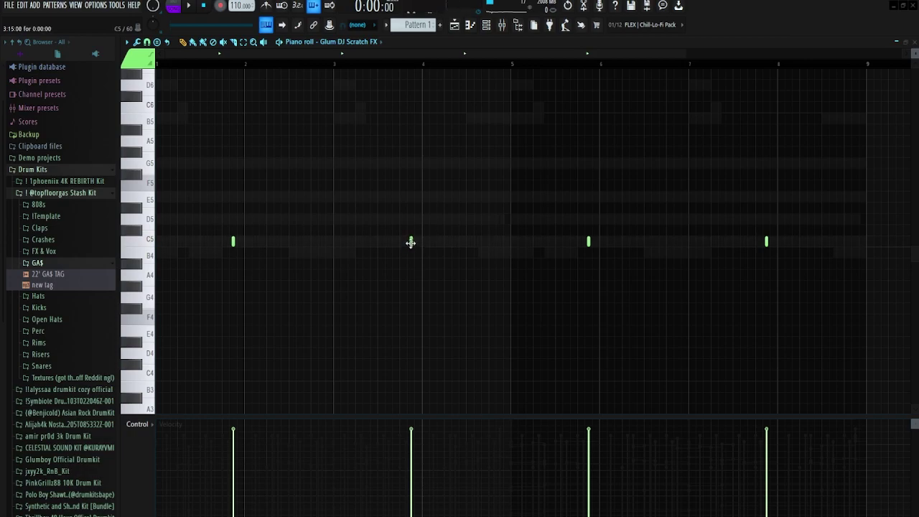
# Review the note placement of Glum DJ Scratch FX, A_Chant_Pharrell_That_Girl and ga$ - Gunshot Fx in the piano roll
pyautogui.click(359, 48)
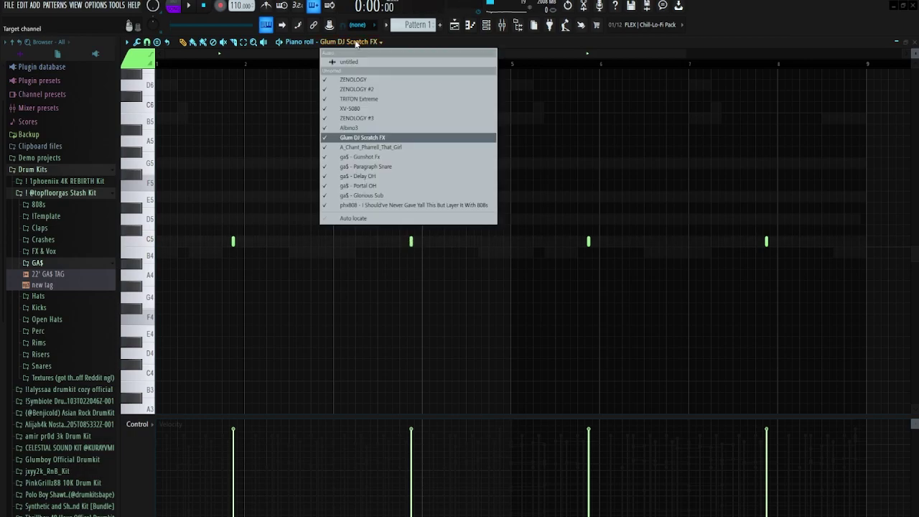
pyautogui.click(379, 146)
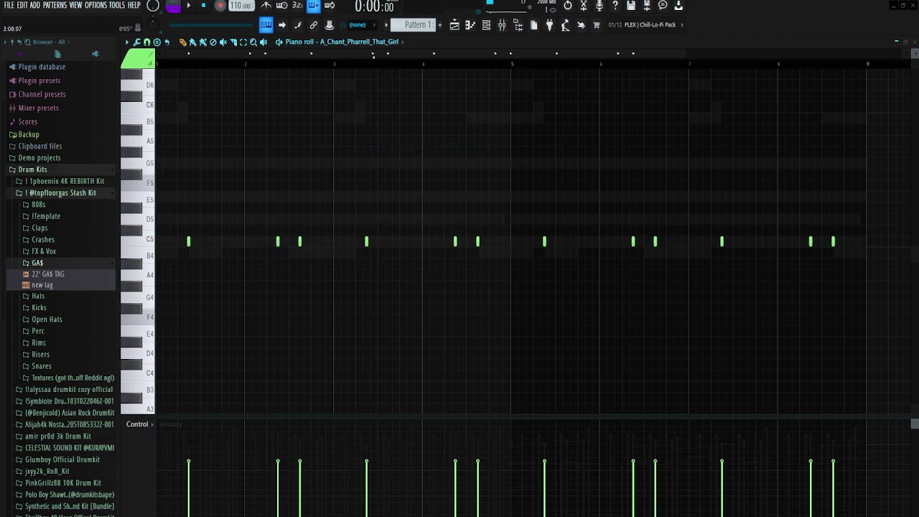
pyautogui.scroll(-2, 273, 303)
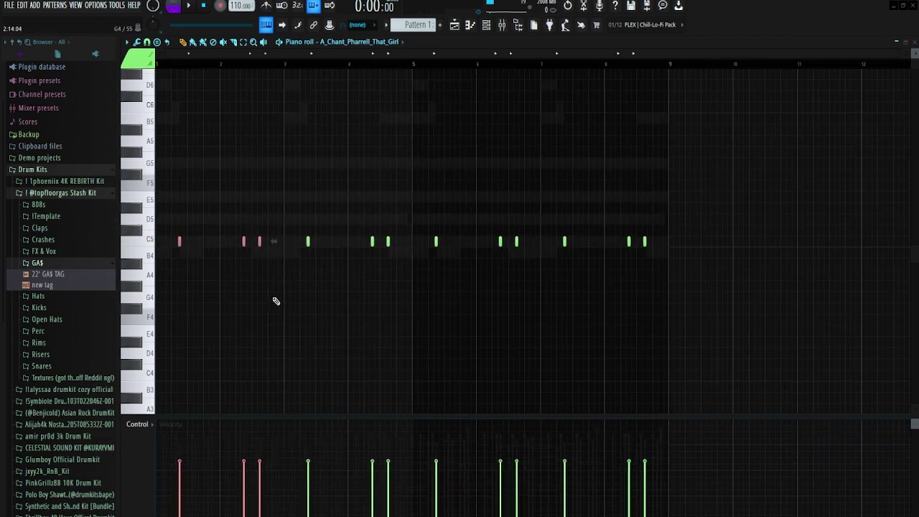
pyautogui.click(357, 45)
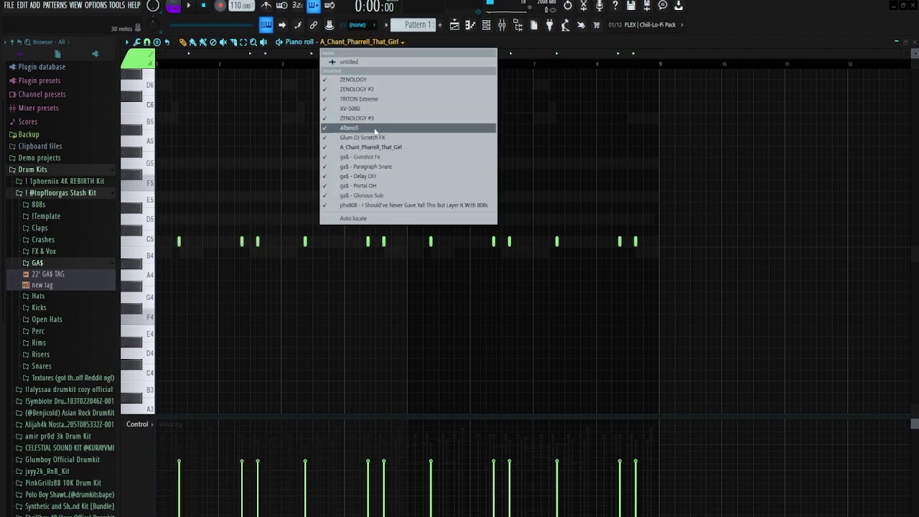
pyautogui.click(389, 167)
pyautogui.keyDown('ctrl'); pyautogui.click(265, 168); pyautogui.keyUp('ctrl')
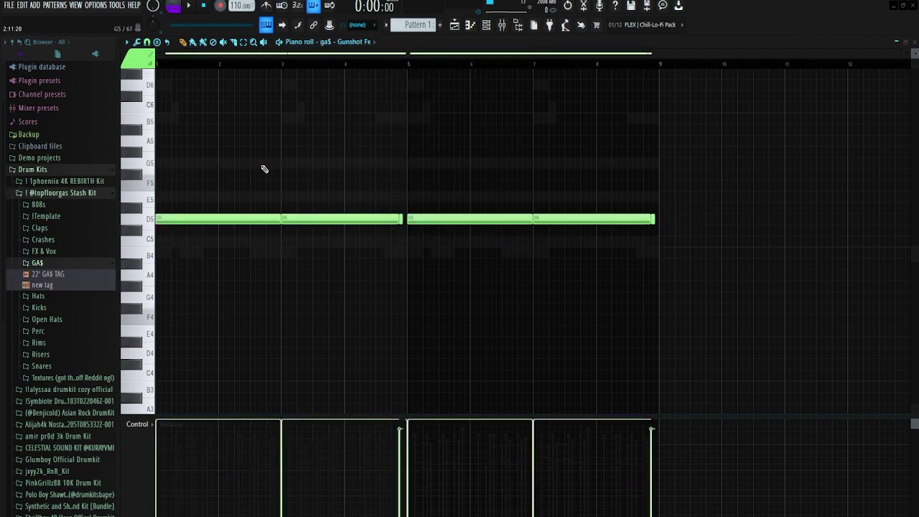
# Inspect the envelope settings of the ga$ - Gunshot Fx channel and return to its notes
pyautogui.click(486, 27)
pyautogui.click(287, 255)
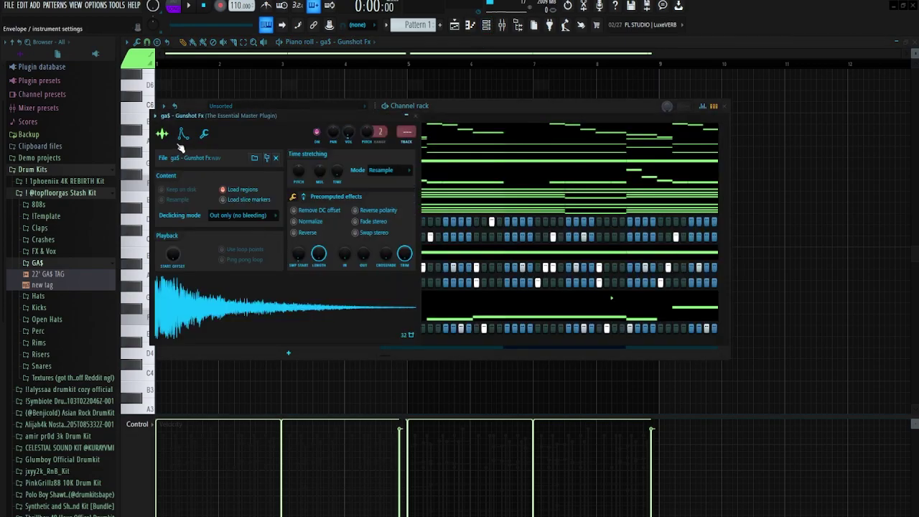
pyautogui.click(183, 135)
pyautogui.click(767, 141)
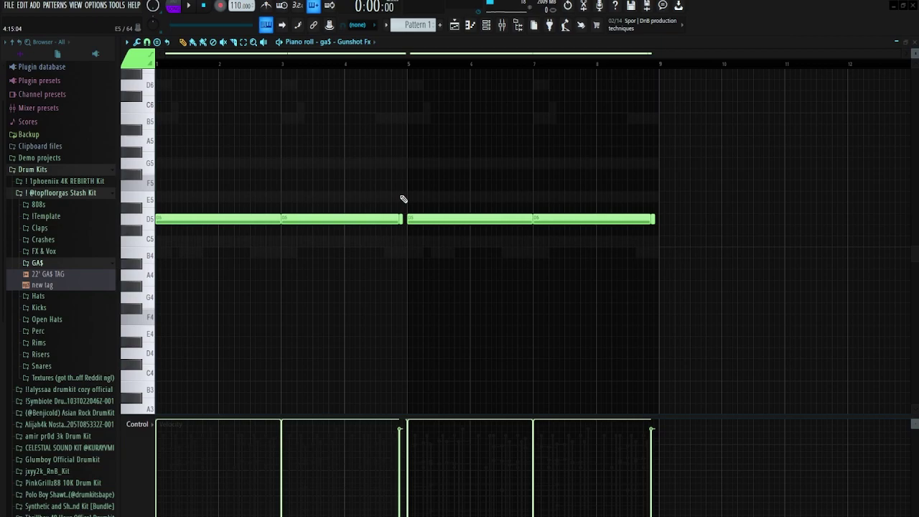
# Examine the short ga$ - Gunshot Fx note on D5 near the end of bar 4 and audition the pattern
pyautogui.scroll(4, 405, 234)
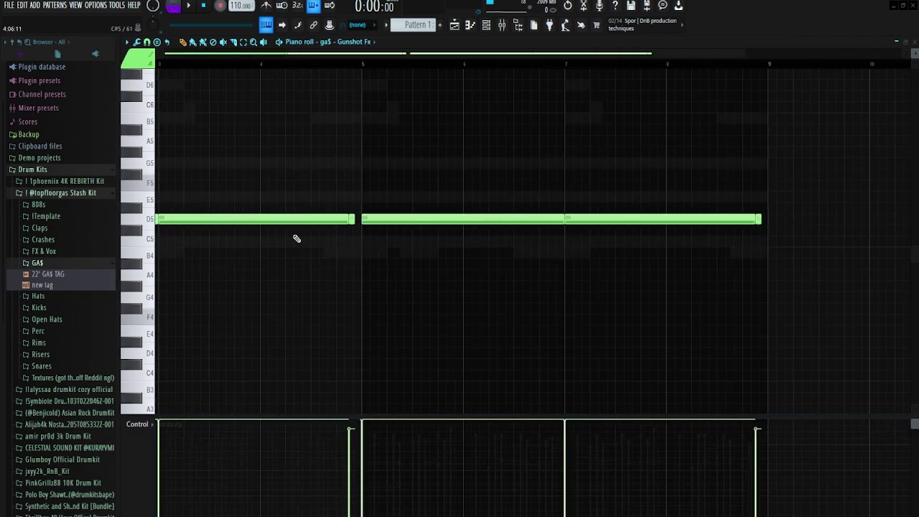
pyautogui.scroll(-2, 245, 242)
pyautogui.scroll(4, 607, 238)
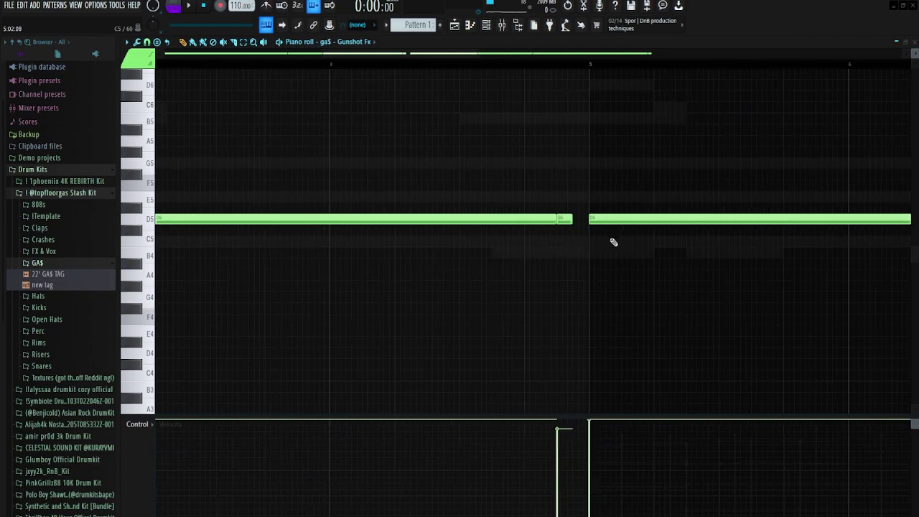
pyautogui.scroll(3, 582, 255)
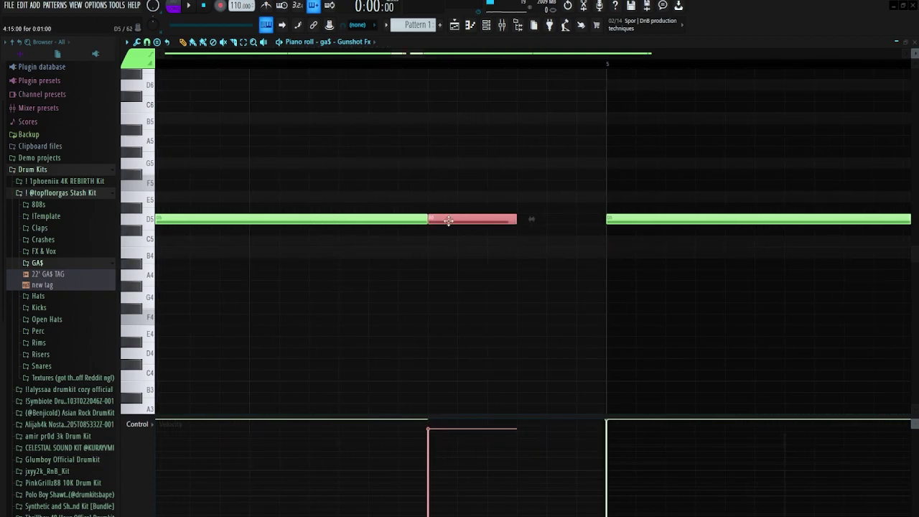
pyautogui.keyDown('ctrl'); pyautogui.click(557, 233); pyautogui.keyUp('ctrl')
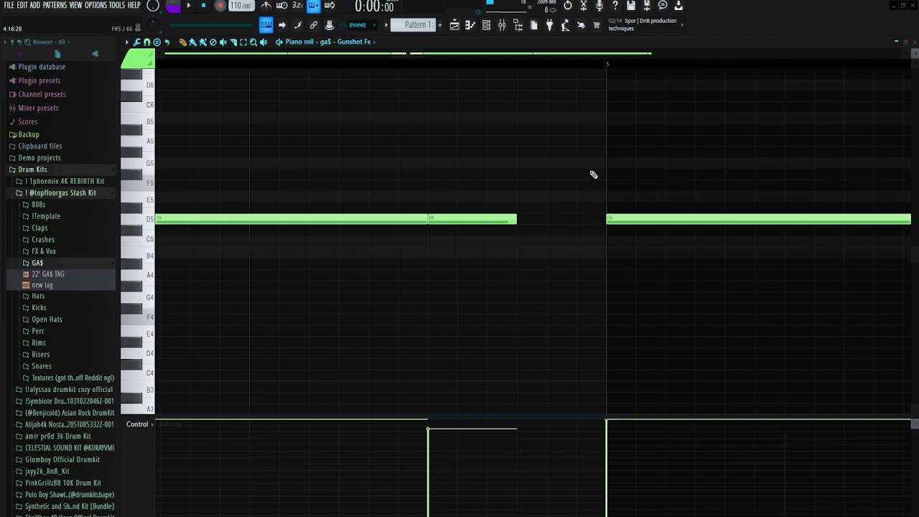
pyautogui.scroll(-5, 410, 196)
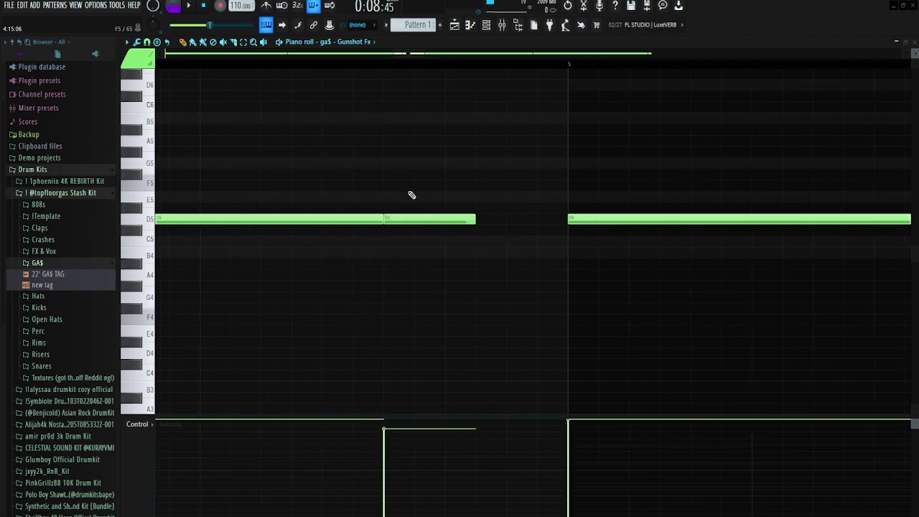
pyautogui.press('space')
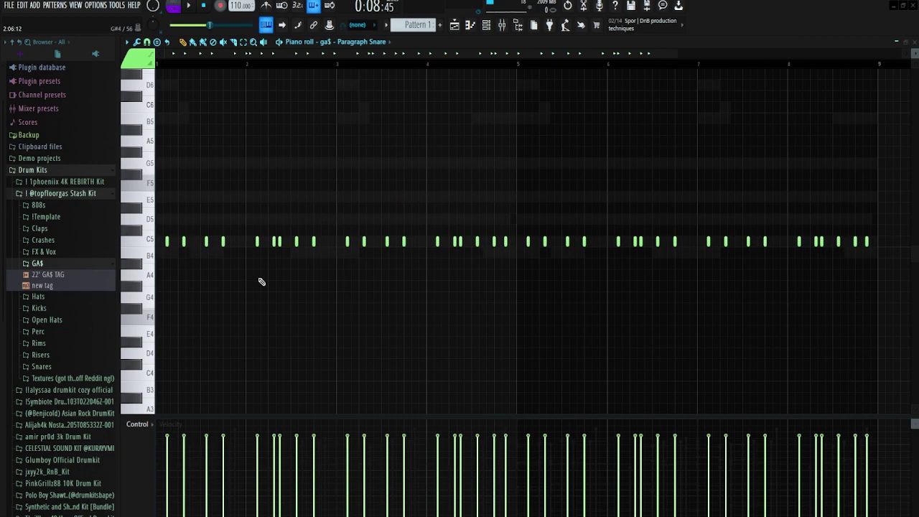
# Examine the ga$ - Paragraph Snare hits on C5 in the first bars and across the eight-bar pattern
pyautogui.scroll(4, 188, 270)
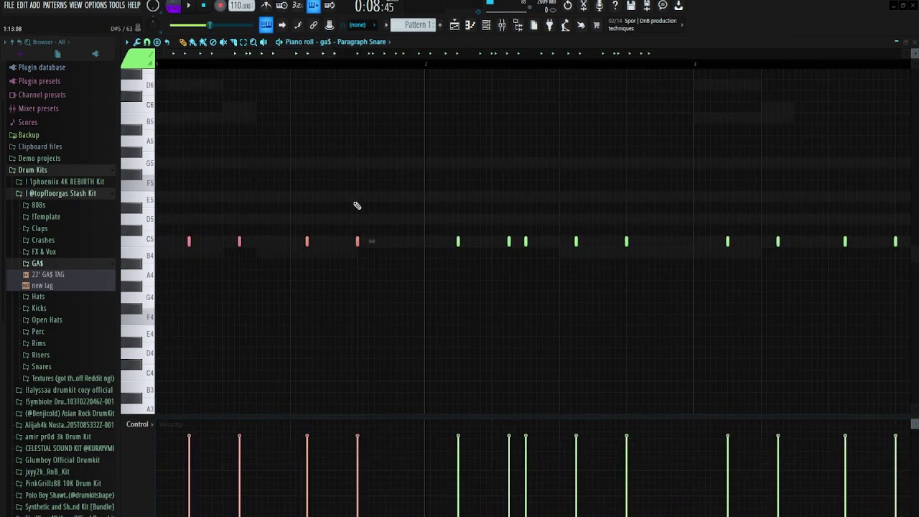
pyautogui.scroll(3, 230, 252)
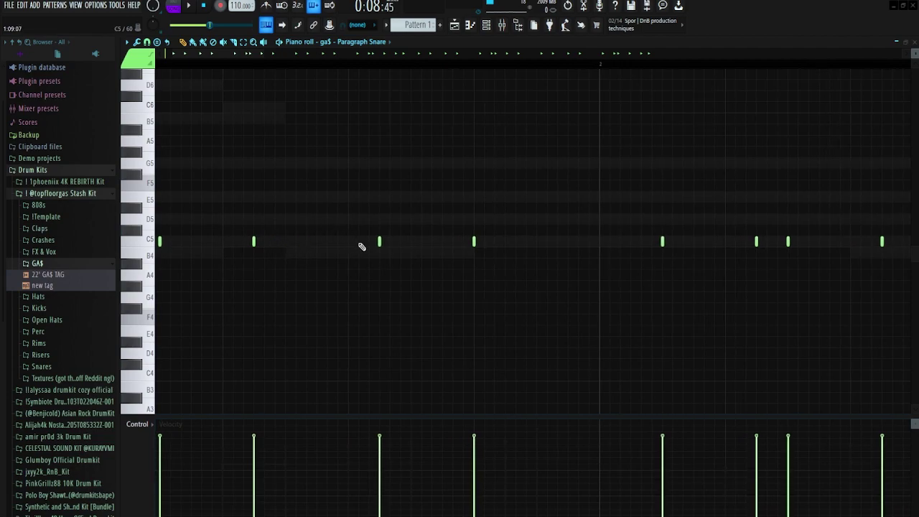
pyautogui.scroll(-2, 348, 223)
pyautogui.scroll(-2, 421, 246)
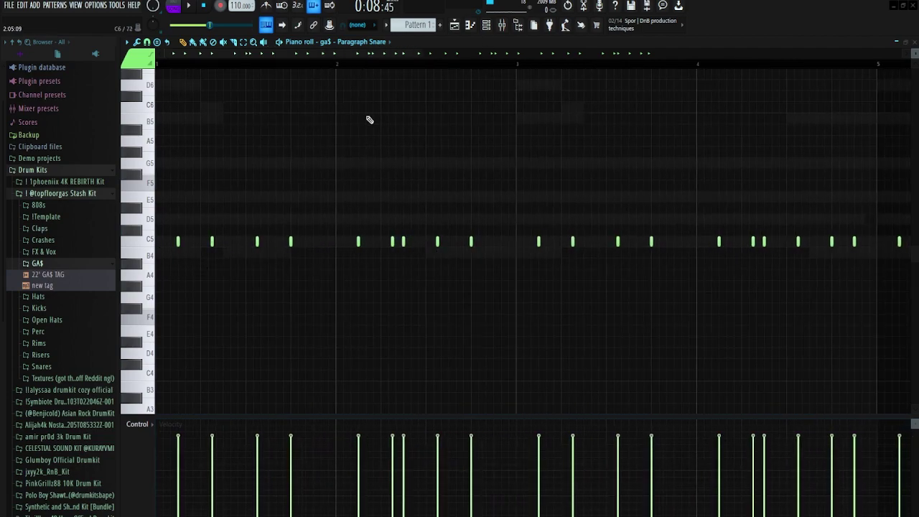
pyautogui.scroll(5, 172, 246)
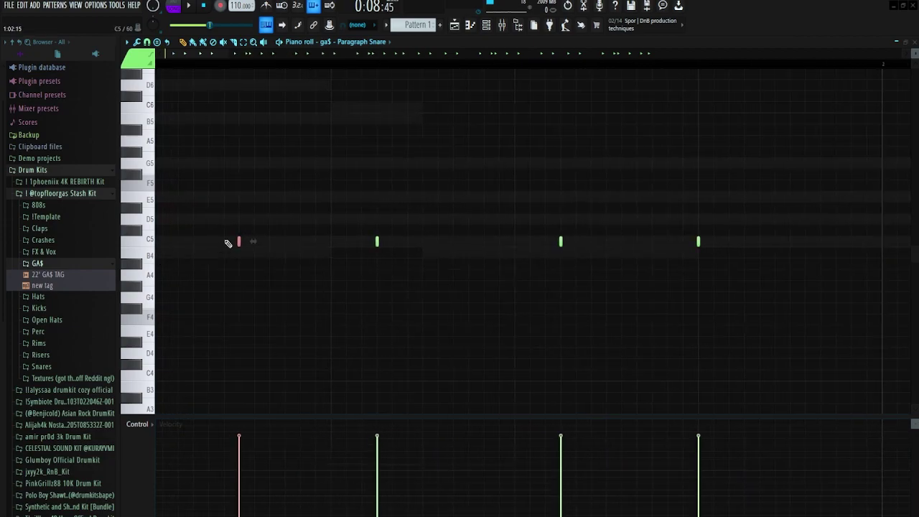
pyautogui.scroll(-3, 216, 244)
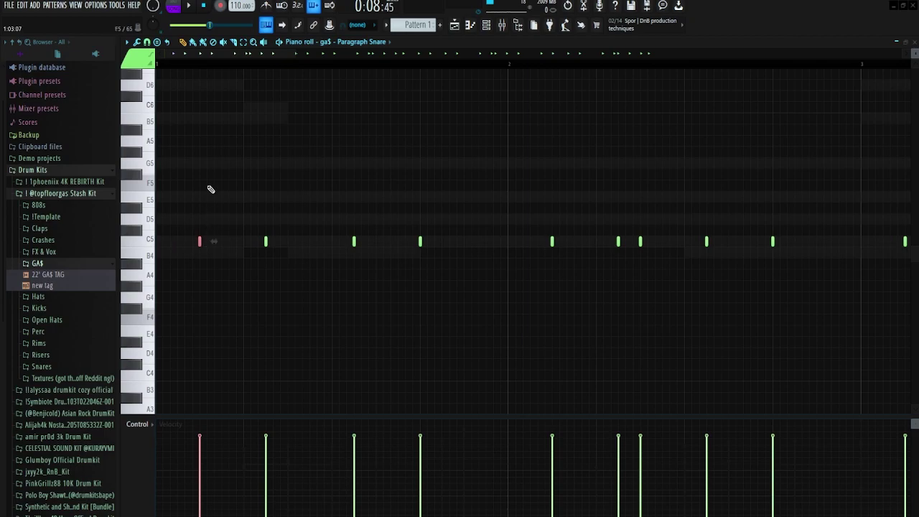
pyautogui.scroll(-4, 244, 204)
pyautogui.scroll(3, 176, 245)
pyautogui.scroll(2, 159, 260)
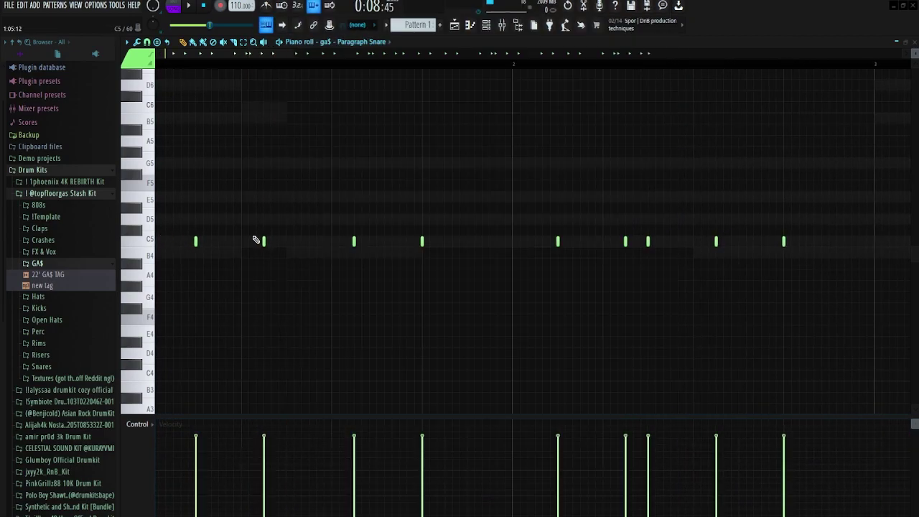
pyautogui.scroll(-5, 337, 192)
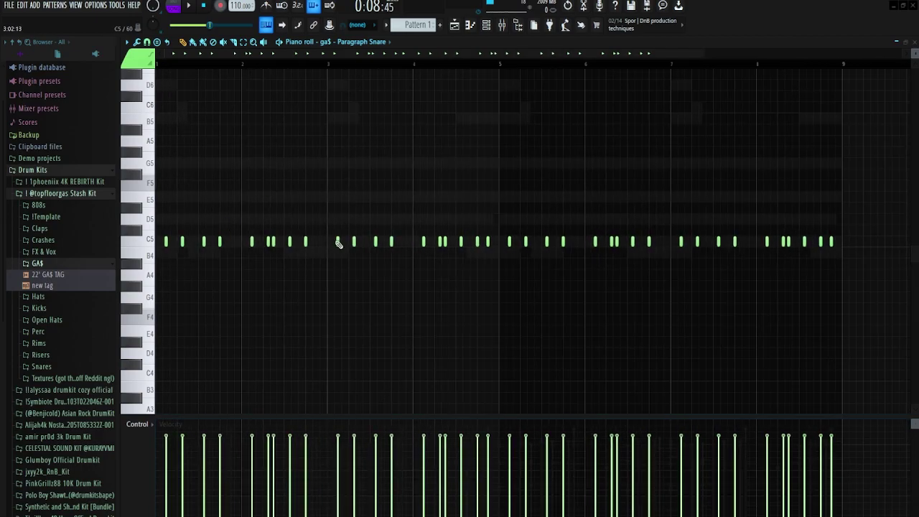
pyautogui.scroll(-1, 339, 243)
pyautogui.scroll(2, 216, 260)
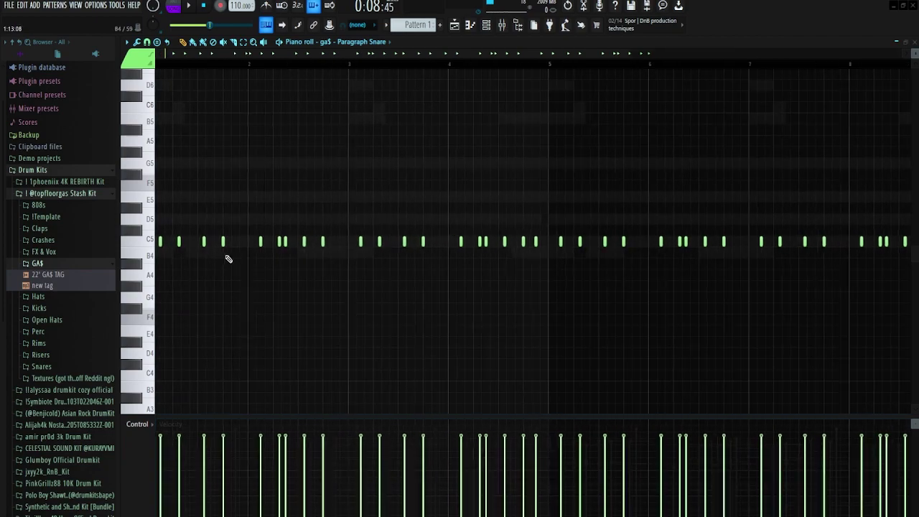
# Compare the ga$ - Paragraph Snare hits that close bar 2 with those that close bar 4
pyautogui.moveTo(335, 242); pyautogui.dragTo(302, 245)
pyautogui.scroll(2, 286, 252)
pyautogui.keyDown('ctrl'); pyautogui.click(289, 208); pyautogui.keyUp('ctrl')
pyautogui.keyDown('ctrl'); pyautogui.click(313, 198); pyautogui.keyUp('ctrl')
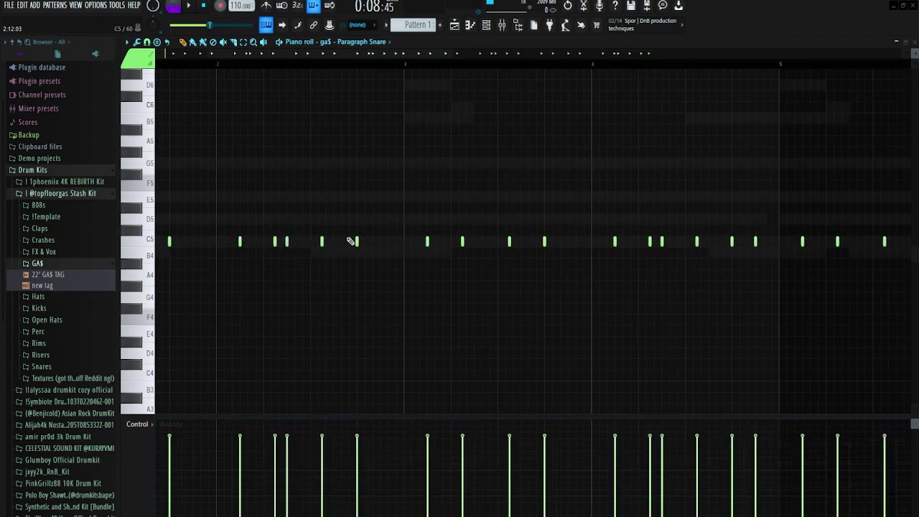
pyautogui.scroll(-3, 311, 267)
pyautogui.scroll(4, 603, 252)
pyautogui.moveTo(598, 243); pyautogui.dragTo(567, 247)
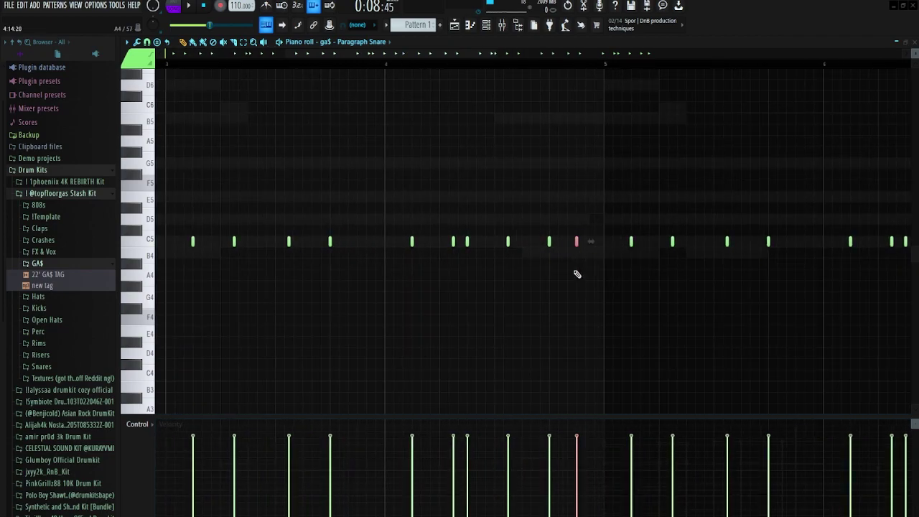
pyautogui.scroll(-5, 575, 287)
# Open ga$ - Delay OH in the piano roll and check the spacing of its hits across the pattern
pyautogui.click(384, 46)
pyautogui.click(345, 184)
pyautogui.scroll(6, 166, 254)
pyautogui.scroll(-6, 249, 240)
# Open ga$ - Portal OH in the piano roll and select all its hits across the eight bars
pyautogui.click(342, 43)
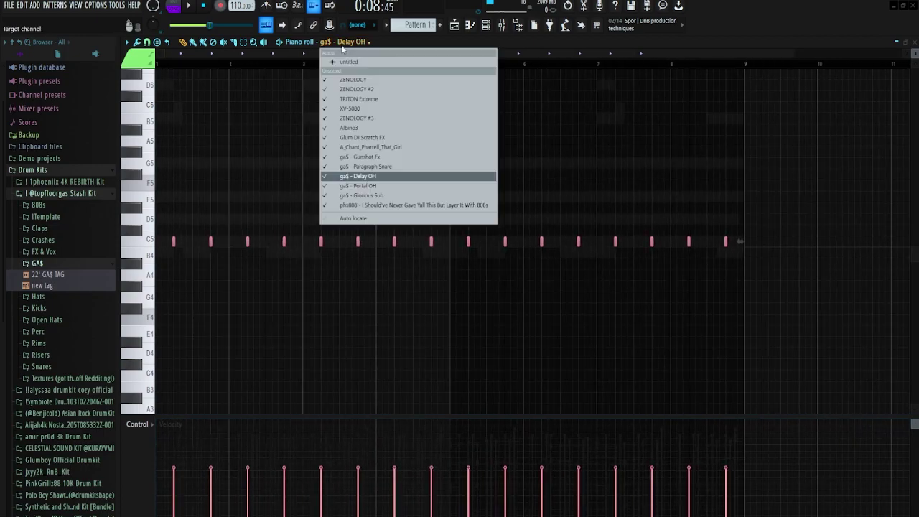
pyautogui.click(363, 186)
pyautogui.scroll(4, 280, 250)
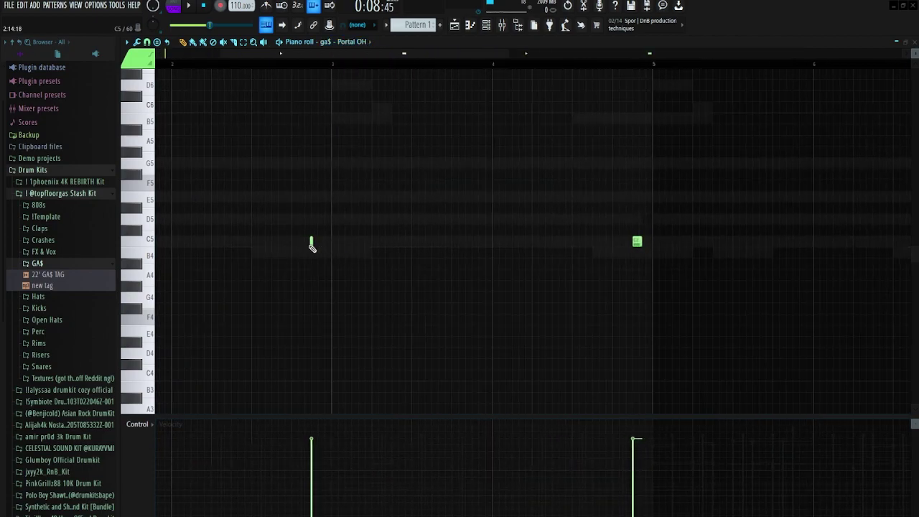
pyautogui.scroll(-3, 318, 244)
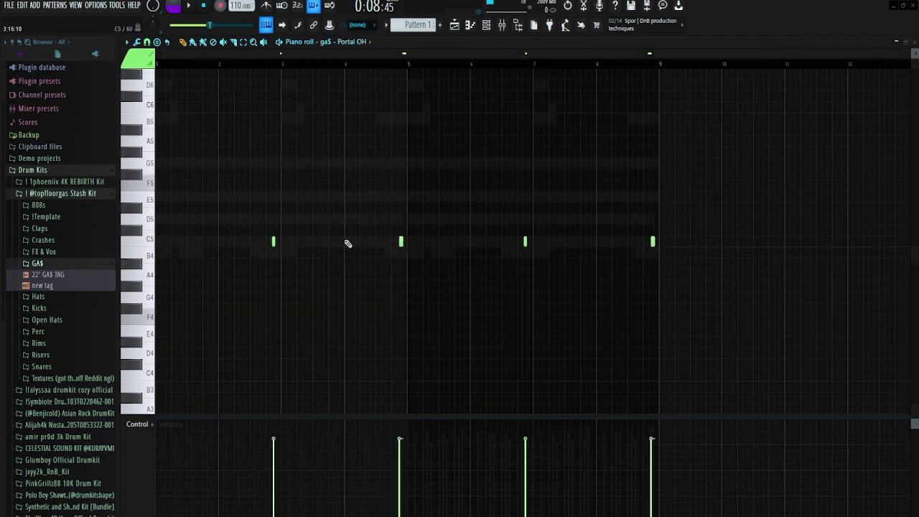
pyautogui.moveTo(679, 256); pyautogui.dragTo(208, 223)
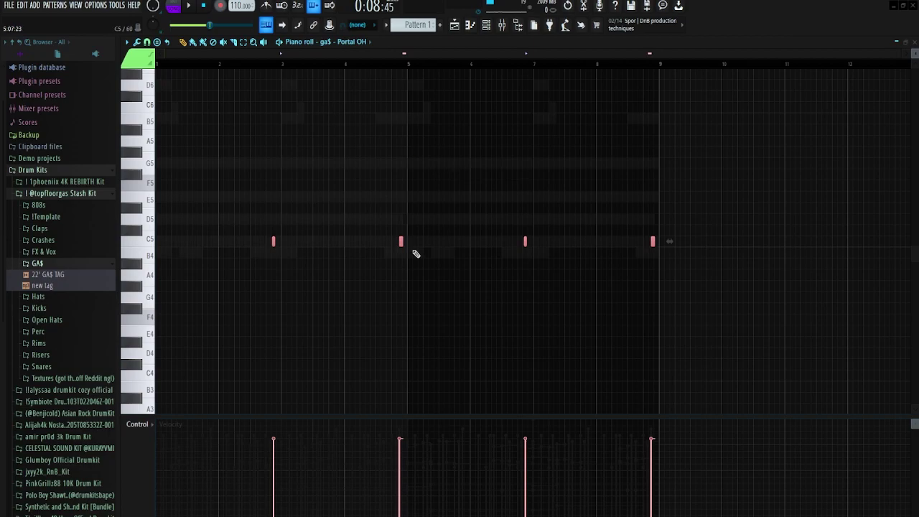
# Examine the position and length of the ga$ - Portal OH hit at the end of bar 4
pyautogui.scroll(2, 394, 265)
pyautogui.keyDown('ctrl'); pyautogui.click(442, 203); pyautogui.keyUp('ctrl')
pyautogui.scroll(3, 428, 215)
pyautogui.keyDown('ctrl'); pyautogui.click(375, 242); pyautogui.keyUp('ctrl')
pyautogui.scroll(2, 388, 262)
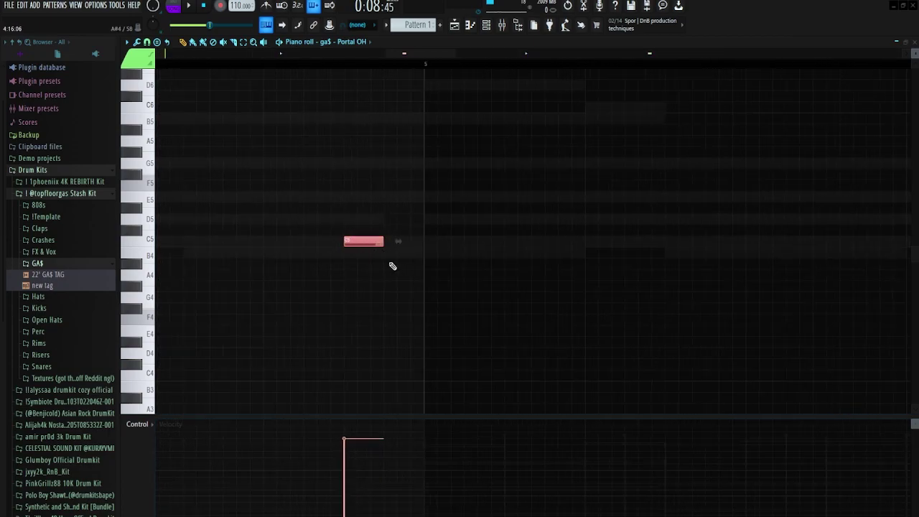
pyautogui.scroll(-5, 410, 256)
pyautogui.click(458, 199)
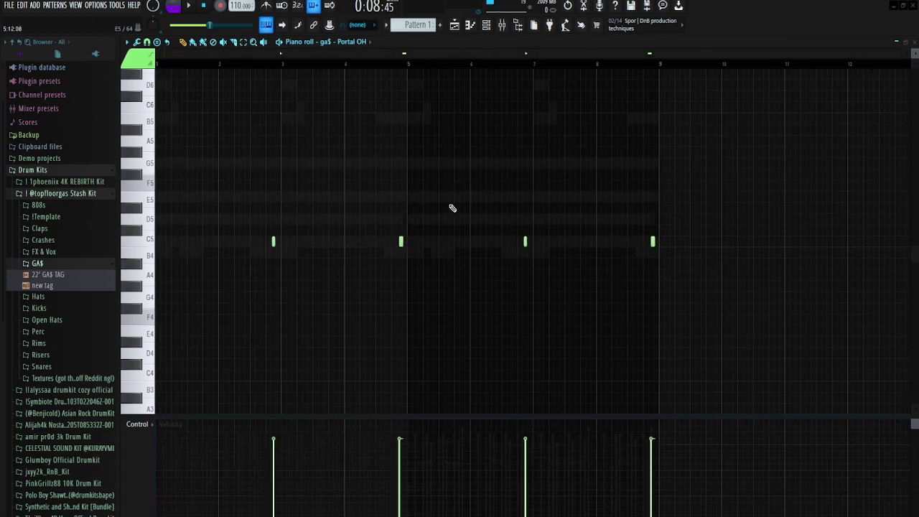
pyautogui.scroll(4, 391, 255)
pyautogui.click(382, 242)
pyautogui.scroll(-2, 434, 244)
pyautogui.scroll(-2, 434, 243)
# Open ga$ - Glorious Sub in the piano roll and examine the two short B4 notes that open bar 1
pyautogui.click(474, 165)
pyautogui.scroll(-1, 360, 43)
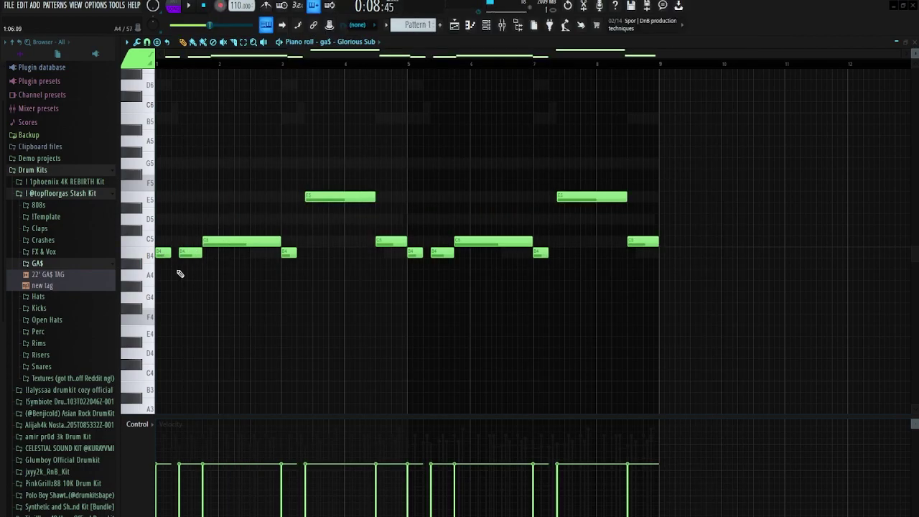
pyautogui.scroll(3, 162, 266)
pyautogui.moveTo(162, 268); pyautogui.dragTo(240, 251)
pyautogui.scroll(4, 160, 259)
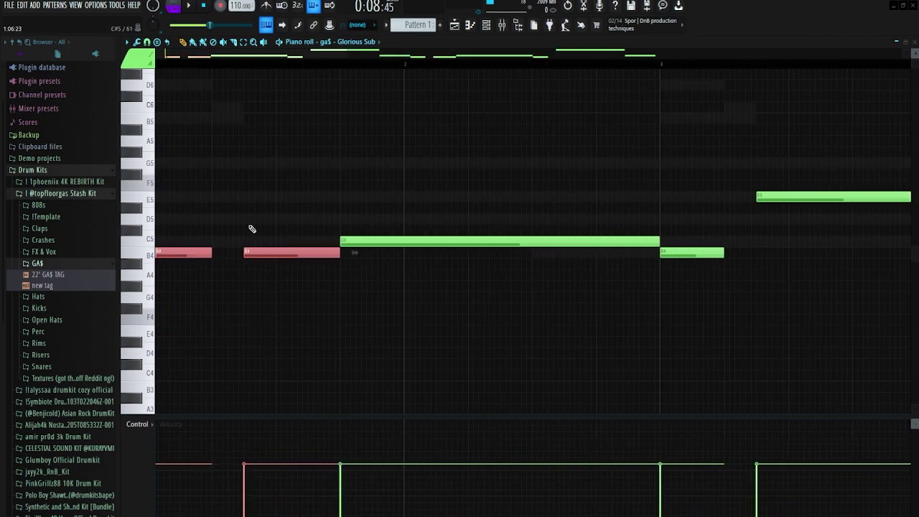
pyautogui.click(313, 201)
pyautogui.scroll(-5, 312, 219)
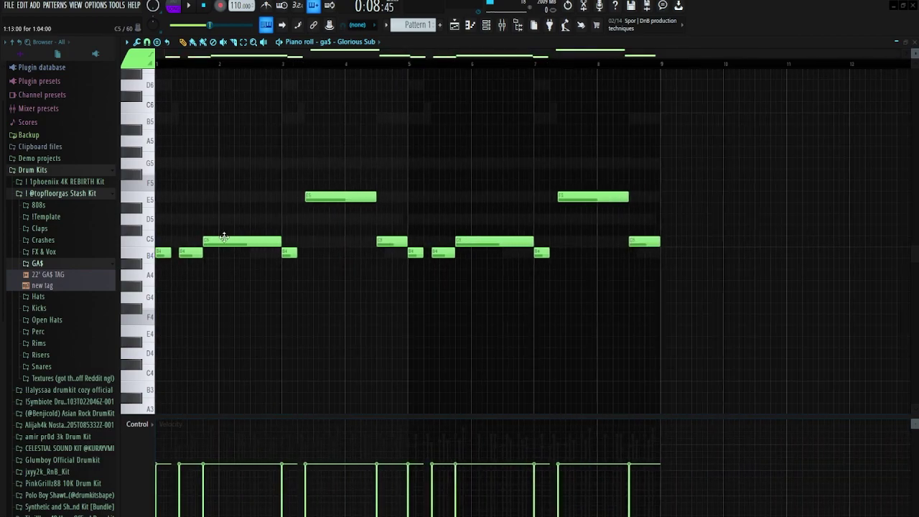
# Examine the start and length of the long C5 Glorious Sub note that runs through bar 2
pyautogui.scroll(4, 229, 222)
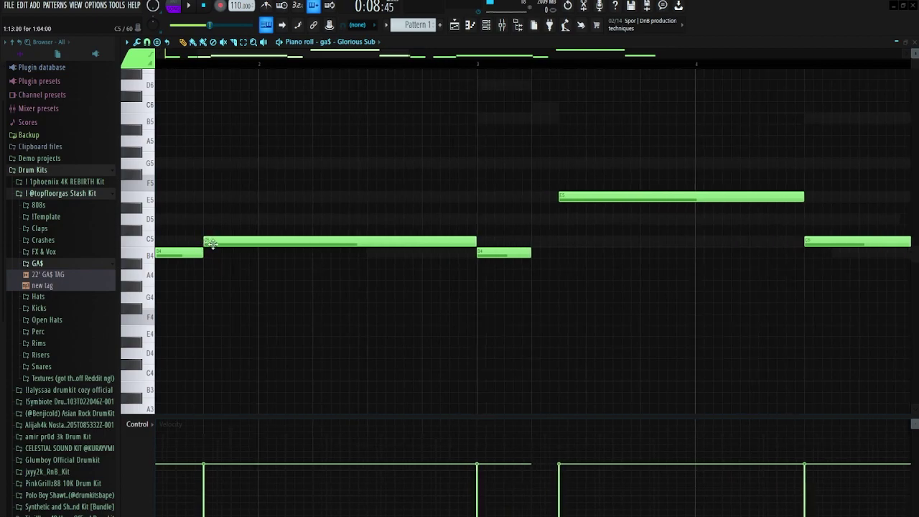
pyautogui.scroll(-3, 244, 228)
pyautogui.click(253, 234)
pyautogui.click(290, 171)
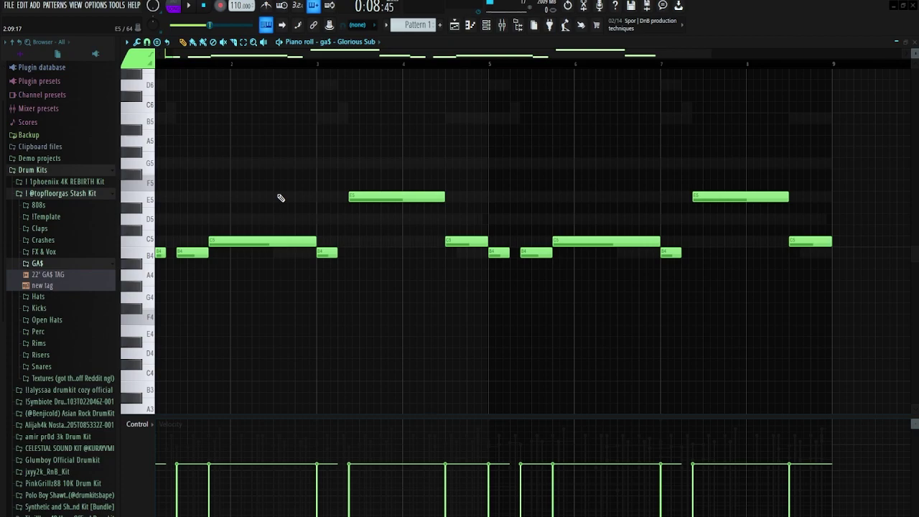
# Compare the Glorious Sub notes of bars 1–4 with those of bars 5–8 by selecting each half
pyautogui.moveTo(252, 257); pyautogui.dragTo(108, 209)
pyautogui.rightClick(267, 188)
pyautogui.scroll(-2, 289, 210)
pyautogui.moveTo(305, 148); pyautogui.dragTo(418, 340)
pyautogui.rightClick(433, 166)
pyautogui.moveTo(710, 280); pyautogui.dragTo(408, 170)
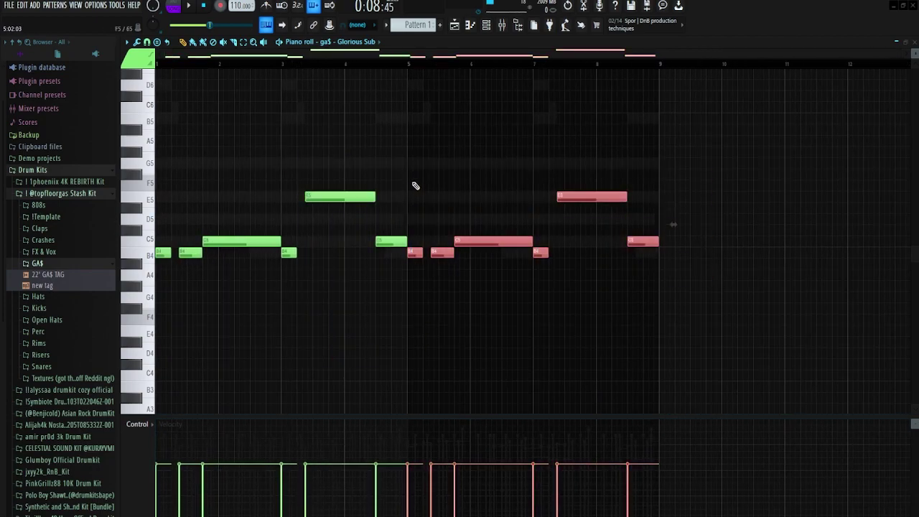
pyautogui.moveTo(387, 278); pyautogui.dragTo(71, 147)
pyautogui.rightClick(388, 120)
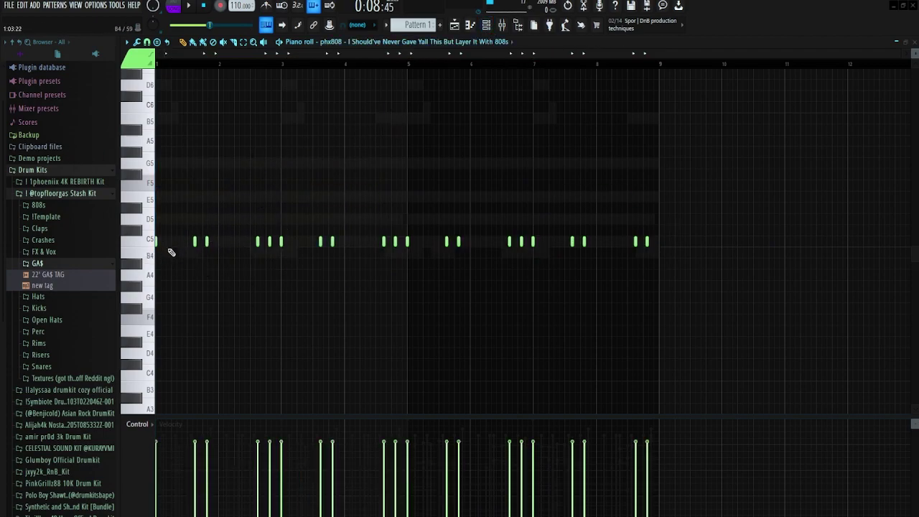
# Play the pattern from the start and follow the phx808 kick hits across the eight bars
pyautogui.moveTo(214, 249)
pyautogui.mouseDown()
pyautogui.moveTo(155, 225)
pyautogui.moveTo(222, 253)
pyautogui.mouseUp()
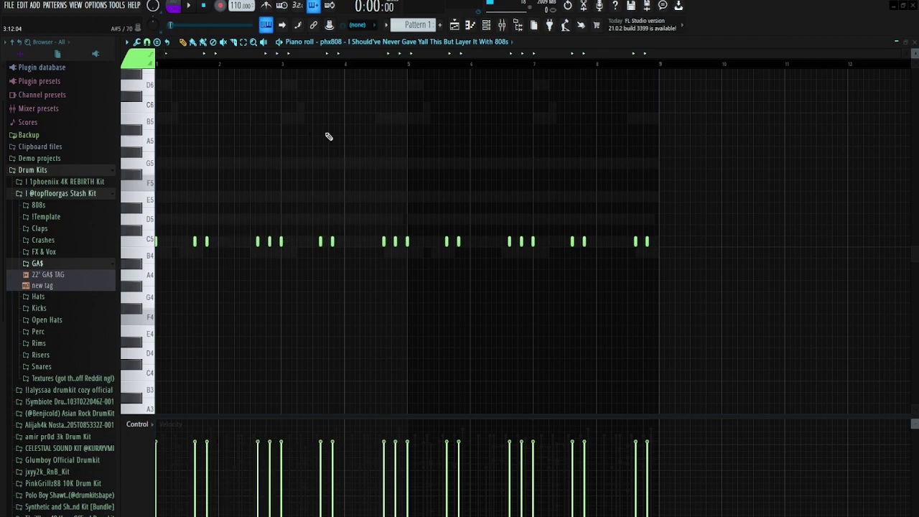
pyautogui.press('space')
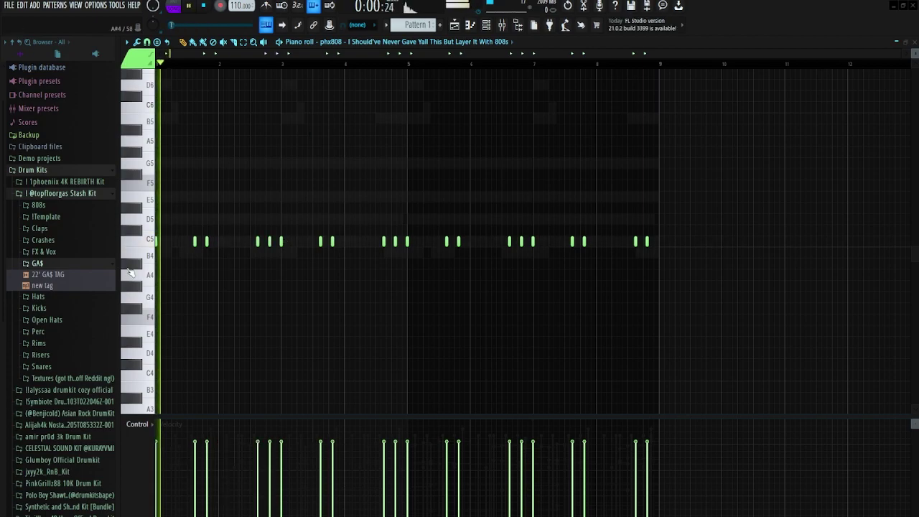
pyautogui.scroll(3, 179, 263)
pyautogui.scroll(2, 228, 291)
pyautogui.scroll(-3, 283, 282)
pyautogui.scroll(3, 286, 285)
pyautogui.scroll(-3, 351, 283)
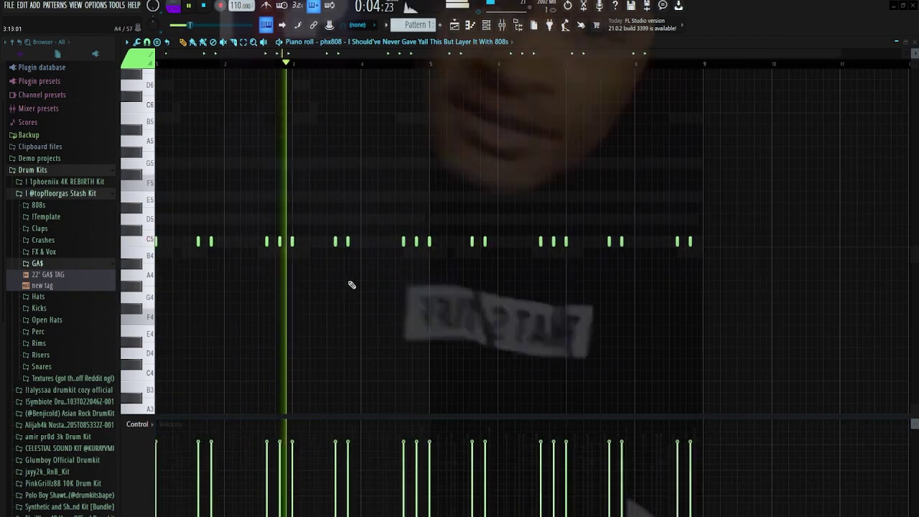
pyautogui.scroll(2, 356, 270)
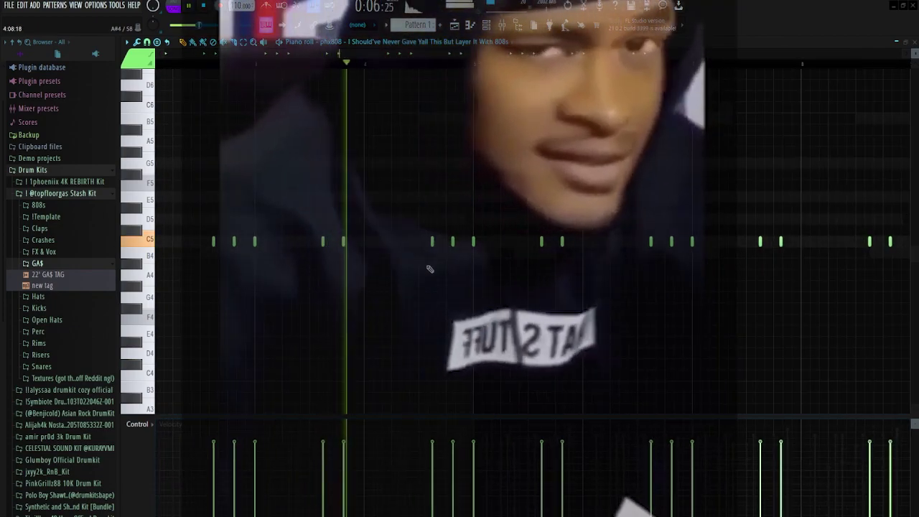
pyautogui.scroll(2, 423, 265)
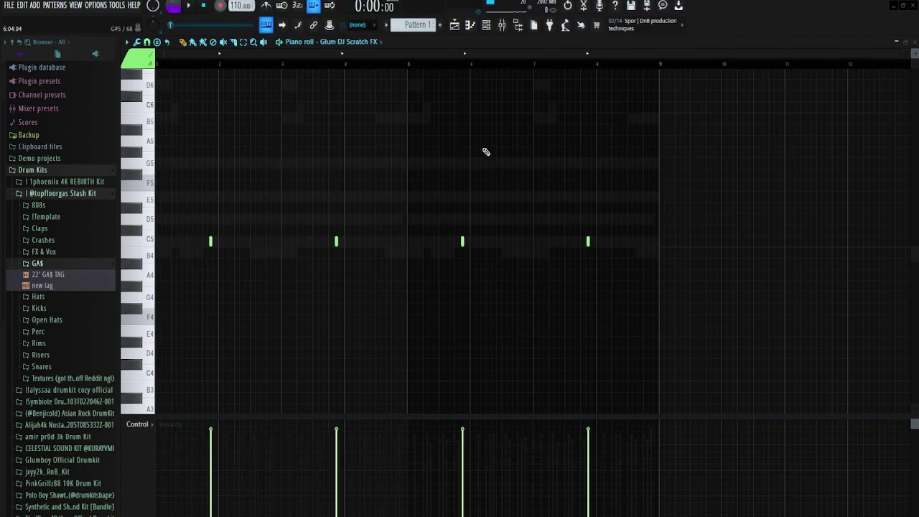
# Play the pattern and view the Glum DJ Scratch FX, A_Chant_Pharrell_That_Girl, ga$ - Gunshot Fx and ga$ - Paragraph Snare notes in turn
pyautogui.press('space')
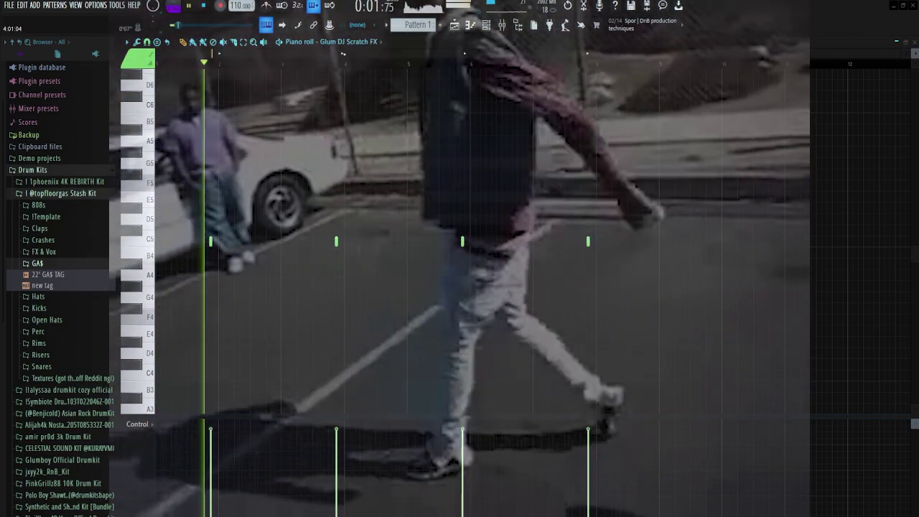
pyautogui.click(349, 43)
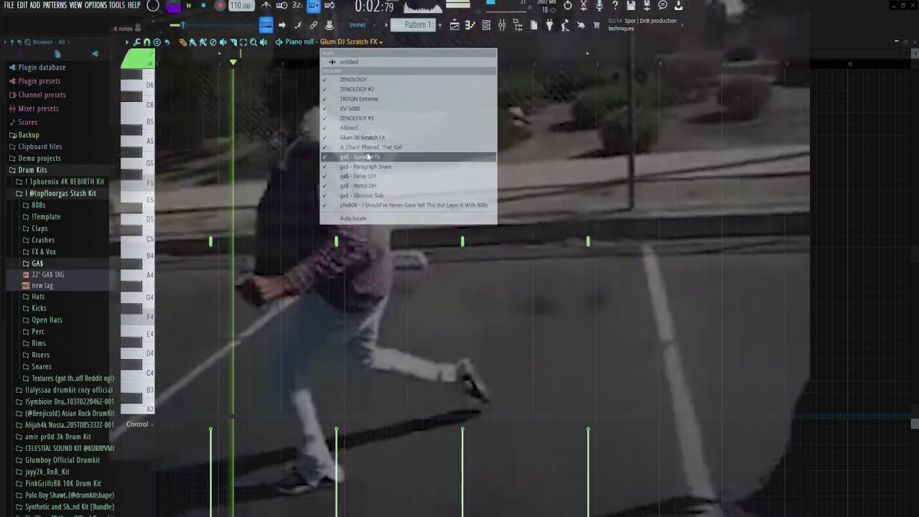
pyautogui.click(366, 148)
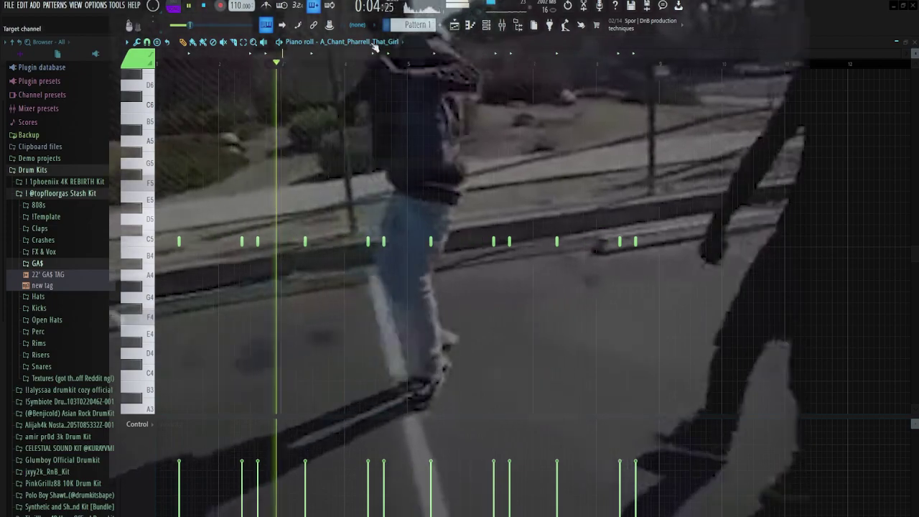
pyautogui.click(319, 41)
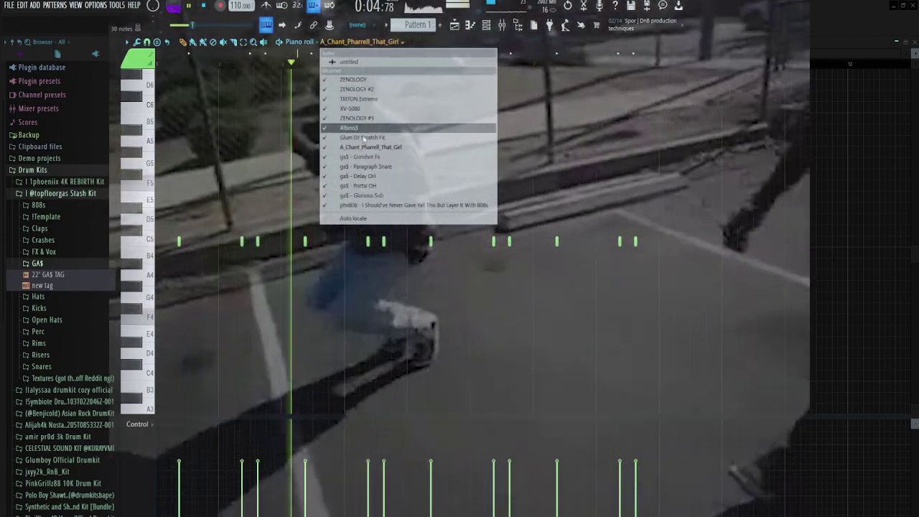
pyautogui.click(331, 189)
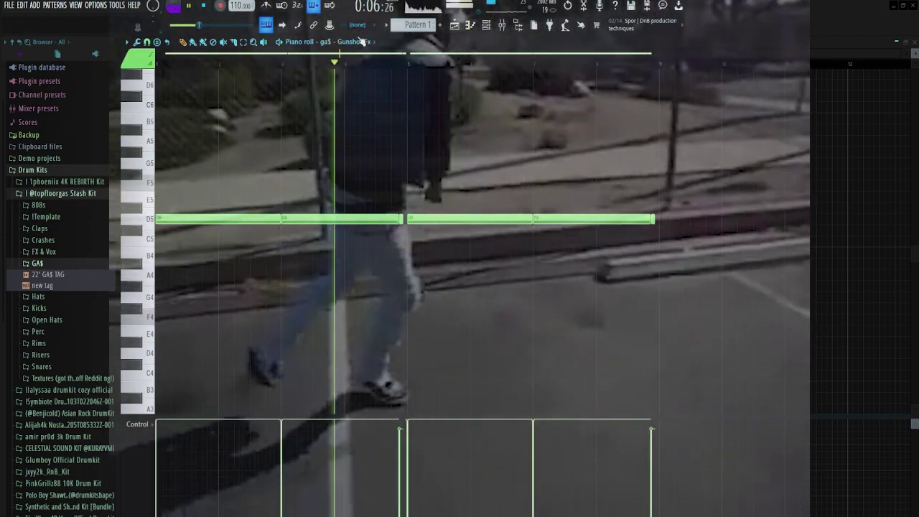
pyautogui.click(320, 42)
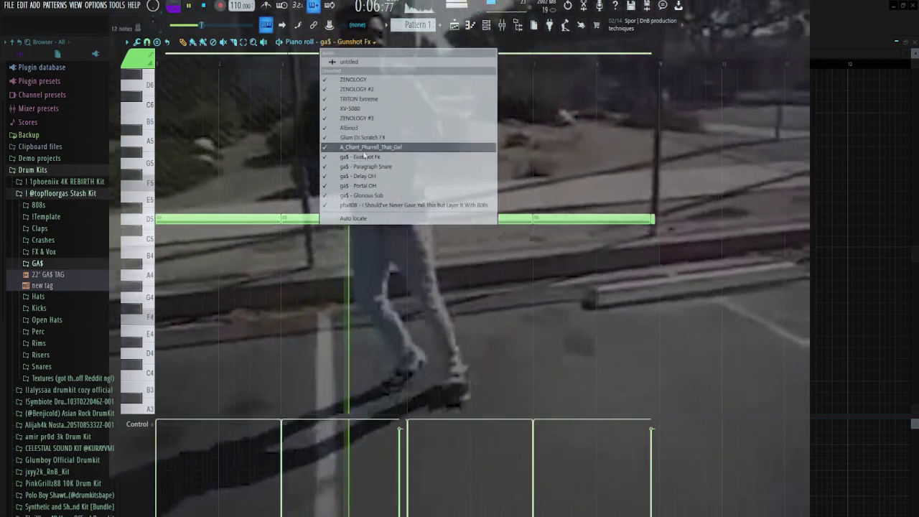
pyautogui.click(390, 143)
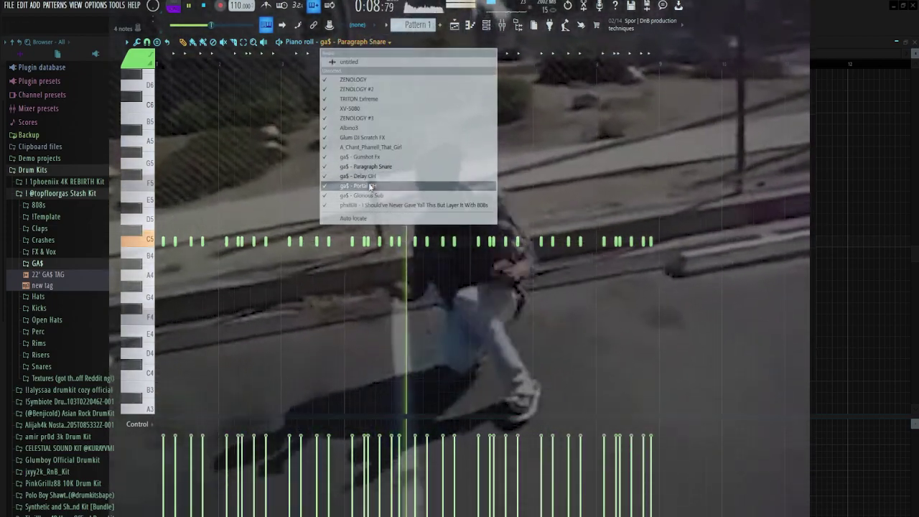
# During playback, view the ga$ - Delay OH, ga$ - Portal OH, ga$ - Glorious Sub and phx808 notes in turn
pyautogui.click(369, 182)
pyautogui.click(320, 41)
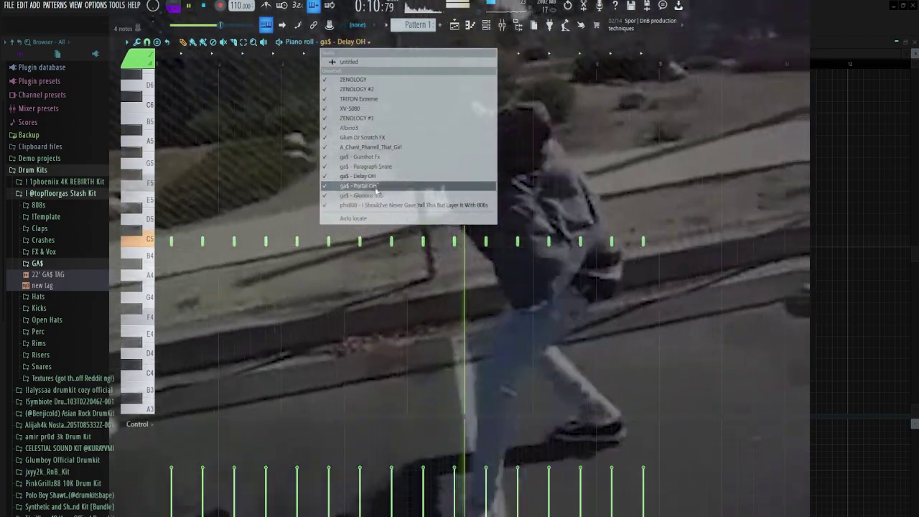
pyautogui.click(375, 187)
pyautogui.click(319, 42)
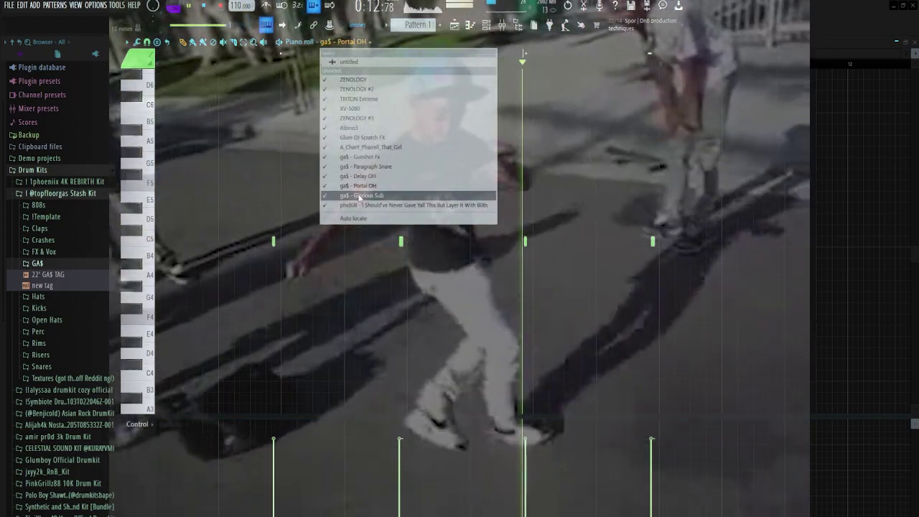
pyautogui.click(361, 196)
pyautogui.click(320, 42)
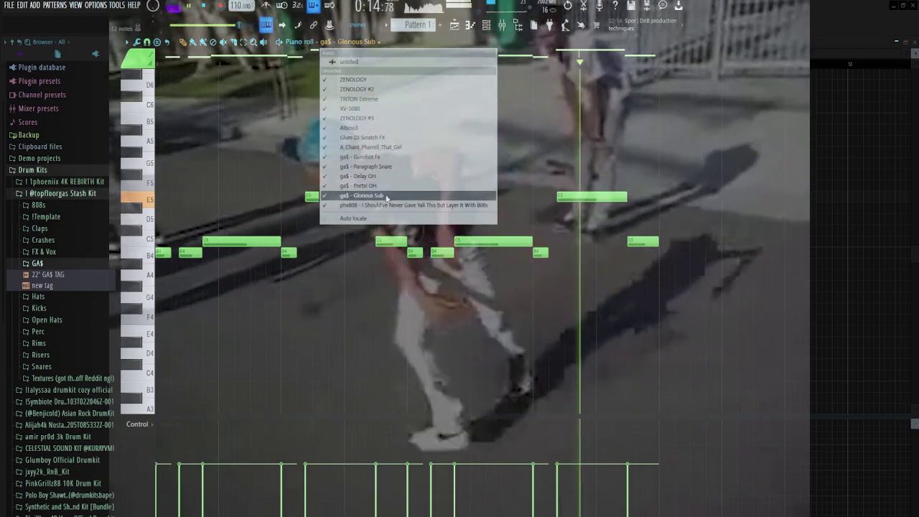
pyautogui.click(388, 205)
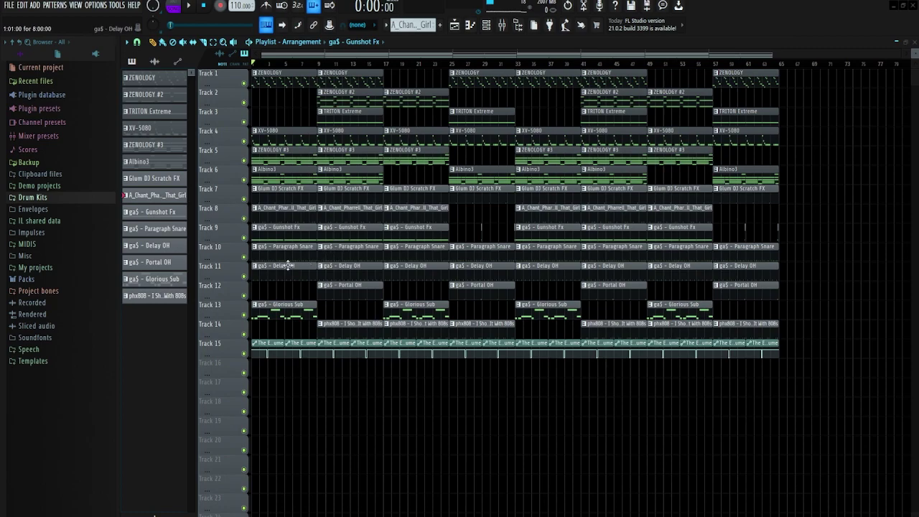
# Compare where the Glorious Sub and phx808 clips alternate and overlap in the arrangement, selecting both clips in bars 17–24
pyautogui.moveTo(293, 307); pyautogui.dragTo(447, 320)
pyautogui.rightClick(475, 217)
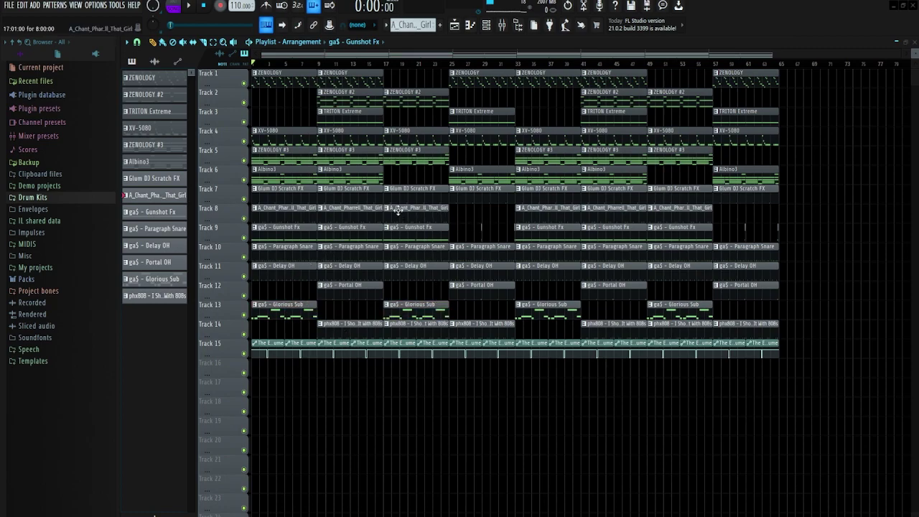
pyautogui.click(351, 118)
pyautogui.click(297, 315)
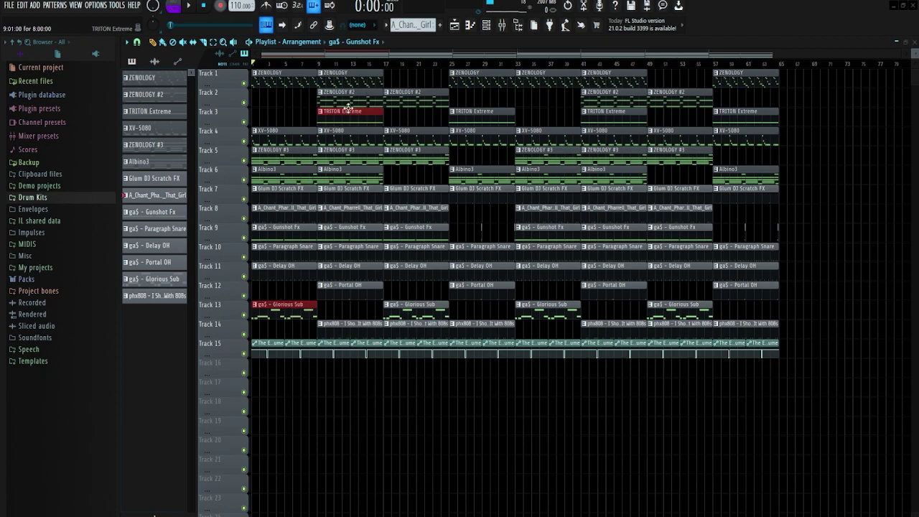
pyautogui.keyDown('ctrl'); pyautogui.click(426, 122); pyautogui.keyUp('ctrl')
pyautogui.keyDown('ctrl'); pyautogui.click(295, 317); pyautogui.keyUp('ctrl')
pyautogui.keyDown('ctrl'); pyautogui.keyDown('shift'); pyautogui.click(362, 327); pyautogui.keyUp('shift'); pyautogui.keyUp('ctrl')
pyautogui.moveTo(410, 305); pyautogui.dragTo(418, 332)
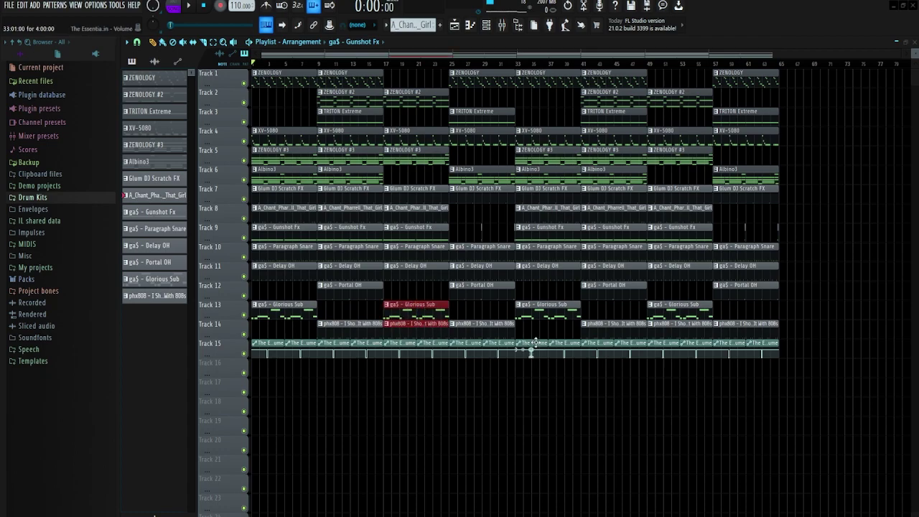
pyautogui.click(681, 296)
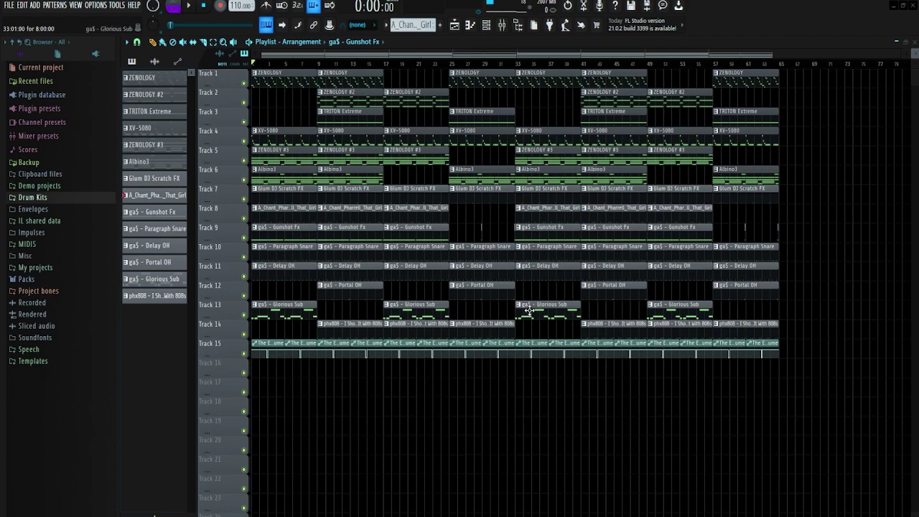
pyautogui.moveTo(794, 284); pyautogui.dragTo(317, 298)
# Examine the ga$ - Gunshot Fx clips on track 9 and the short slice placed in the gap between bars 25 and 33
pyautogui.keyDown('ctrl'); pyautogui.click(471, 226); pyautogui.keyUp('ctrl')
pyautogui.scroll(1, 282, 271)
pyautogui.keyDown('ctrl'); pyautogui.scroll(1, 281, 271); pyautogui.keyUp('ctrl')
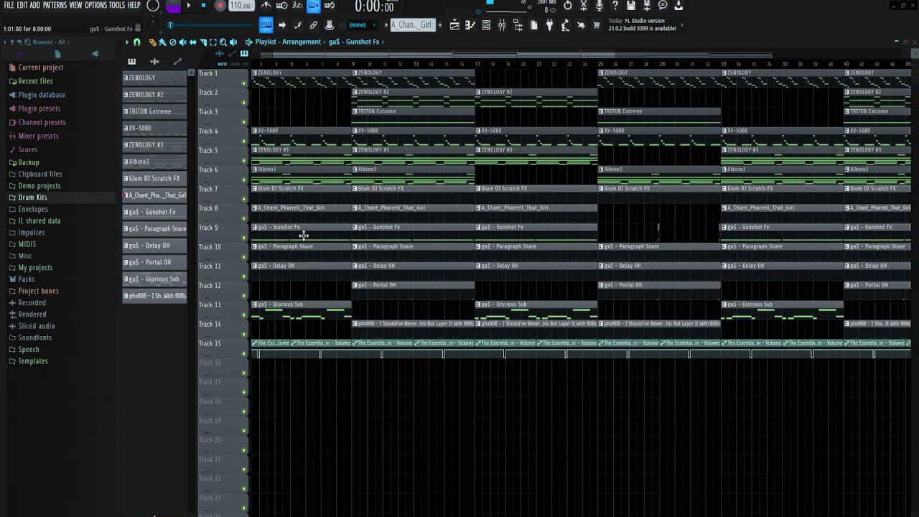
pyautogui.moveTo(334, 238); pyautogui.dragTo(606, 240)
pyautogui.click(693, 232)
pyautogui.moveTo(720, 236); pyautogui.dragTo(652, 242)
pyautogui.keyDown('ctrl'); pyautogui.click(630, 281); pyautogui.keyUp('ctrl')
pyautogui.keyDown('ctrl'); pyautogui.click(632, 232); pyautogui.keyUp('ctrl')
pyautogui.keyDown('ctrl'); pyautogui.scroll(-2, 632, 232); pyautogui.keyUp('ctrl')
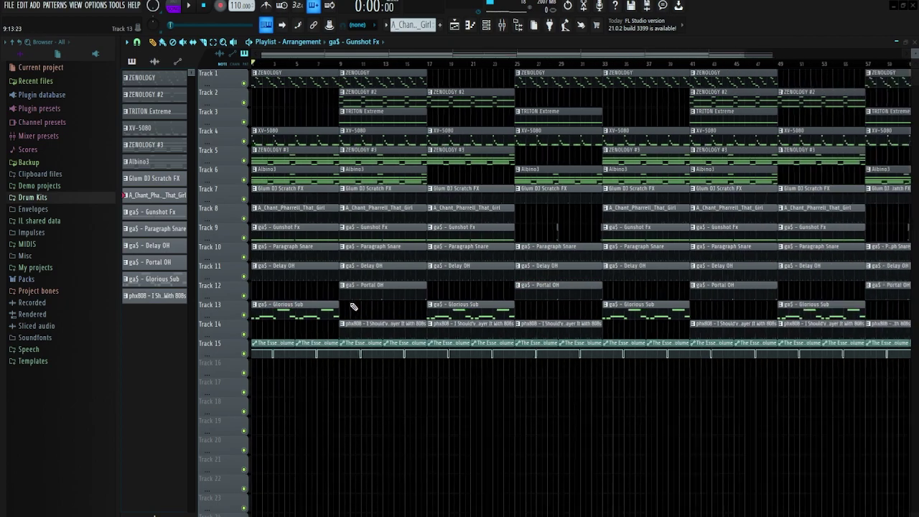
# Select the ga$ - Portal OH clip and the ga$ - Gunshot Fx clip in bars 9–16 to compare their placement
pyautogui.keyDown('ctrl'); pyautogui.scroll(2, 353, 306); pyautogui.keyUp('ctrl')
pyautogui.click(399, 294)
pyautogui.keyDown('shift'); pyautogui.click(439, 236); pyautogui.keyUp('shift')
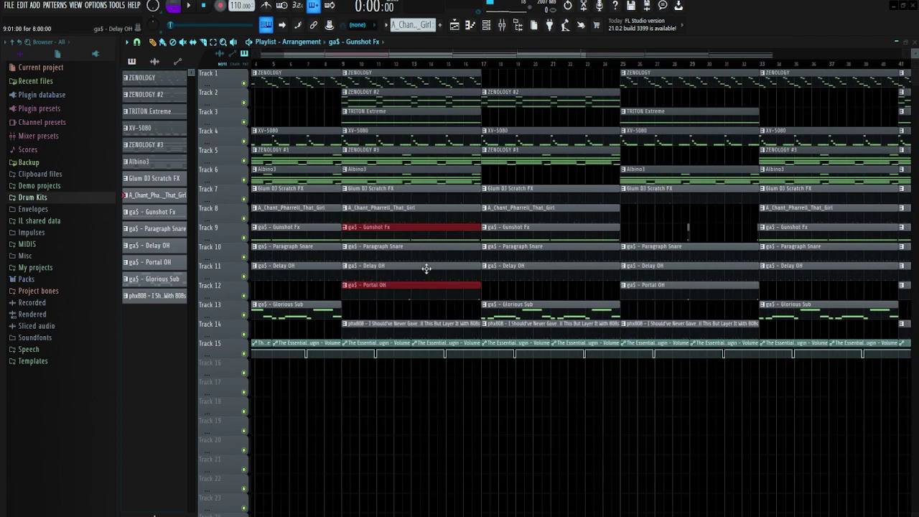
# Select the track 15 volume automation clips and locate the Create automation clip option for the mixer's master volume fader
pyautogui.keyDown('ctrl'); pyautogui.scroll(-2, 418, 298); pyautogui.keyUp('ctrl')
pyautogui.moveTo(792, 352); pyautogui.dragTo(256, 348)
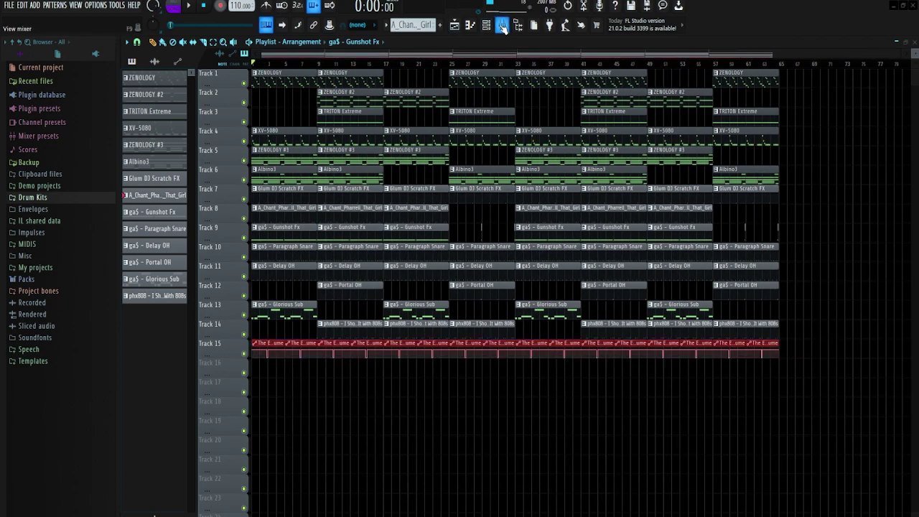
pyautogui.click(502, 27)
pyautogui.click(201, 206)
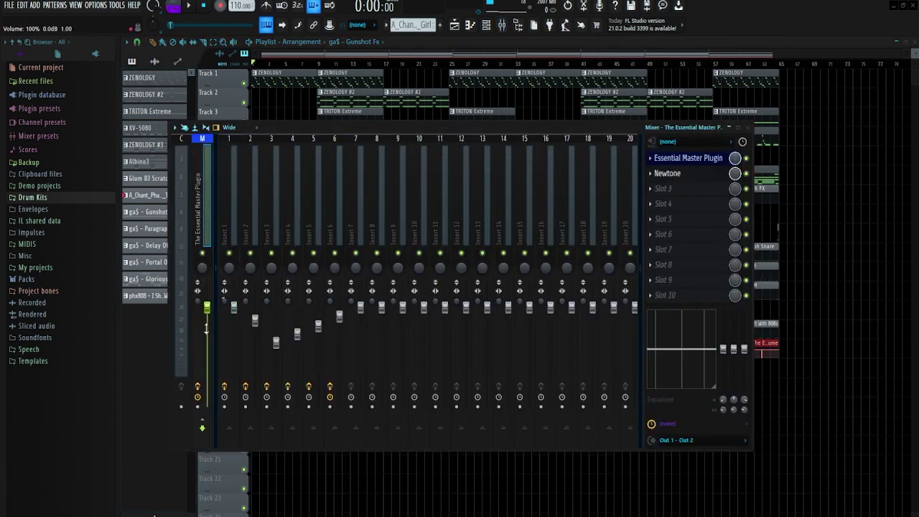
pyautogui.rightClick(208, 309)
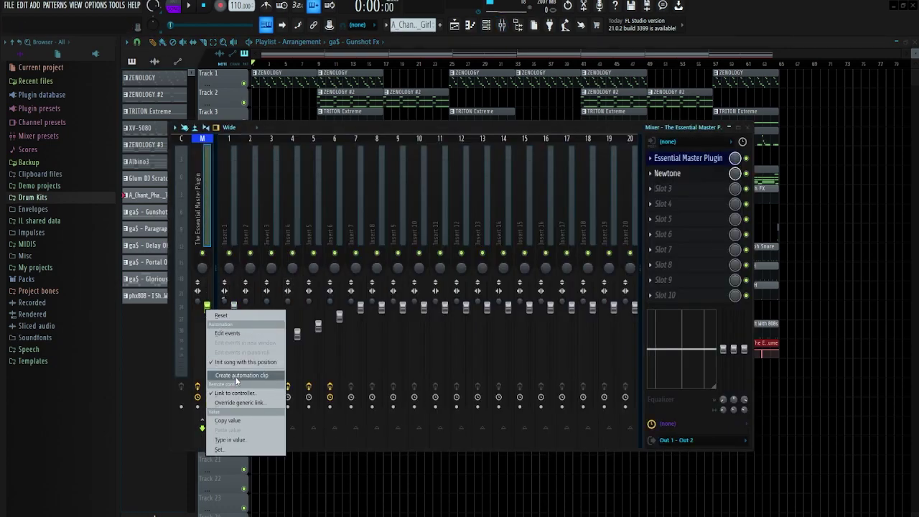
pyautogui.click(235, 375)
# Examine the volume drop at the end of bar 2 in the track 15 master volume automation clip
pyautogui.scroll(5, 264, 362)
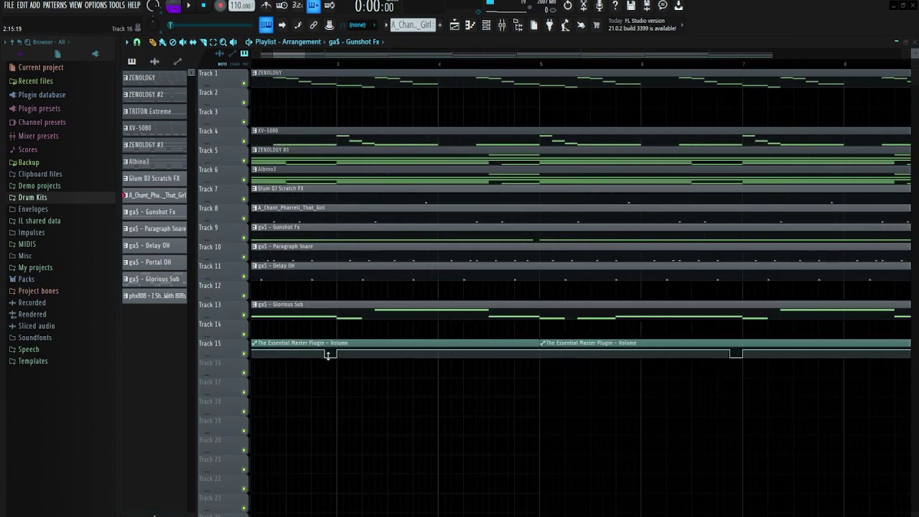
pyautogui.scroll(3, 330, 360)
pyautogui.moveTo(343, 330); pyautogui.dragTo(345, 369)
pyautogui.scroll(1, 328, 354)
pyautogui.scroll(-1, 321, 347)
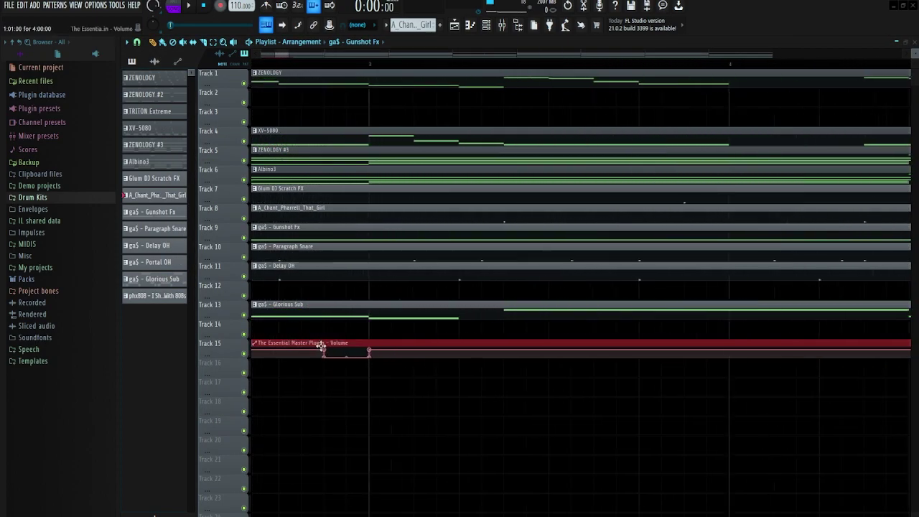
# Select the melody clips on tracks 1–6 across bars 1–32 to compare which layers play in each eight-bar section
pyautogui.scroll(-6, 321, 346)
pyautogui.moveTo(269, 349); pyautogui.dragTo(870, 376)
pyautogui.rightClick(816, 309)
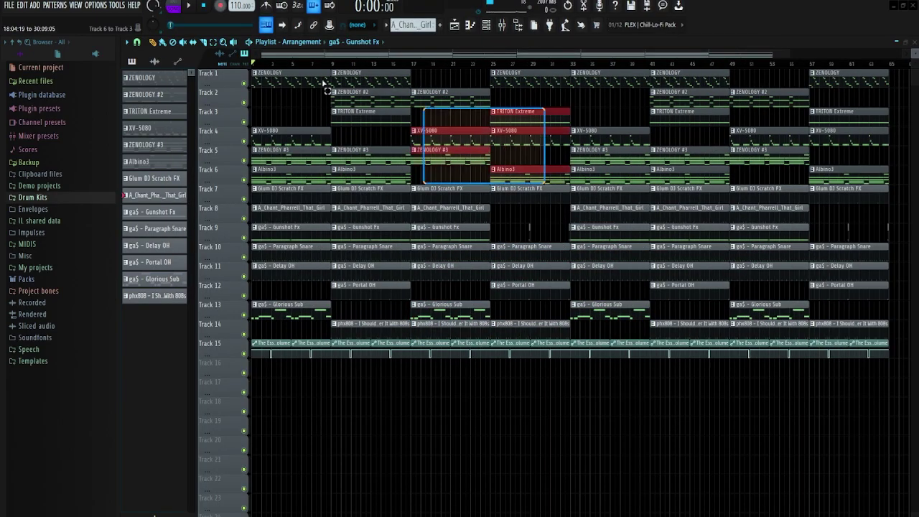
pyautogui.moveTo(323, 84); pyautogui.dragTo(321, 81)
pyautogui.keyDown('ctrl'); pyautogui.click(314, 117); pyautogui.keyUp('ctrl')
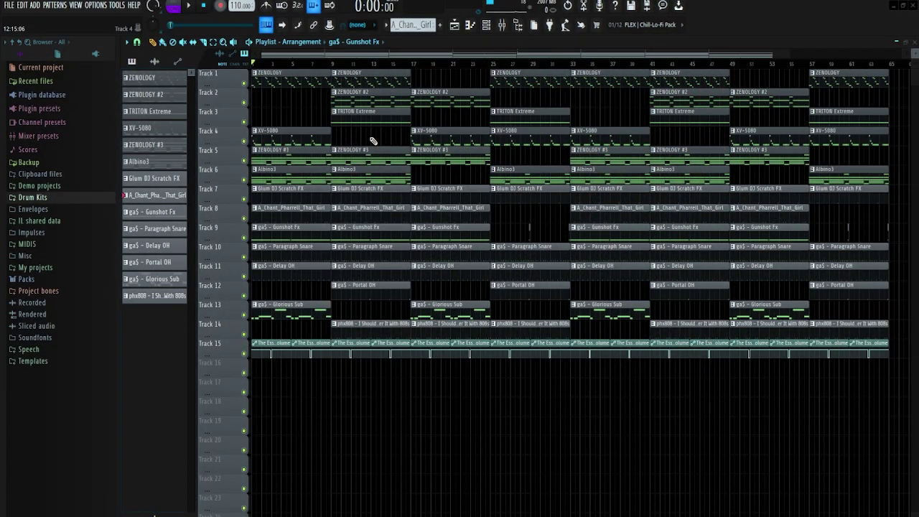
pyautogui.click(527, 170)
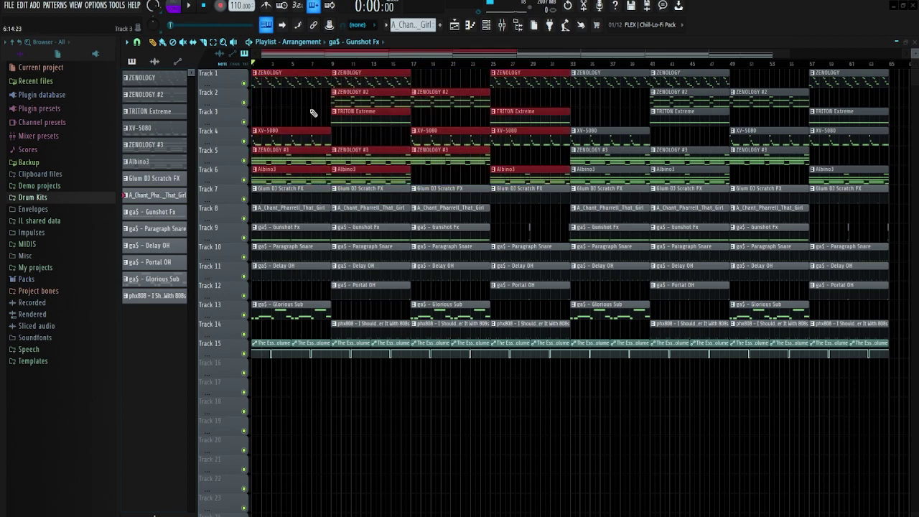
# Try copying the bars 9–16 melody clips on tracks 1–6 to bars 1–8, then remove the copies
pyautogui.scroll(-2, 337, 135)
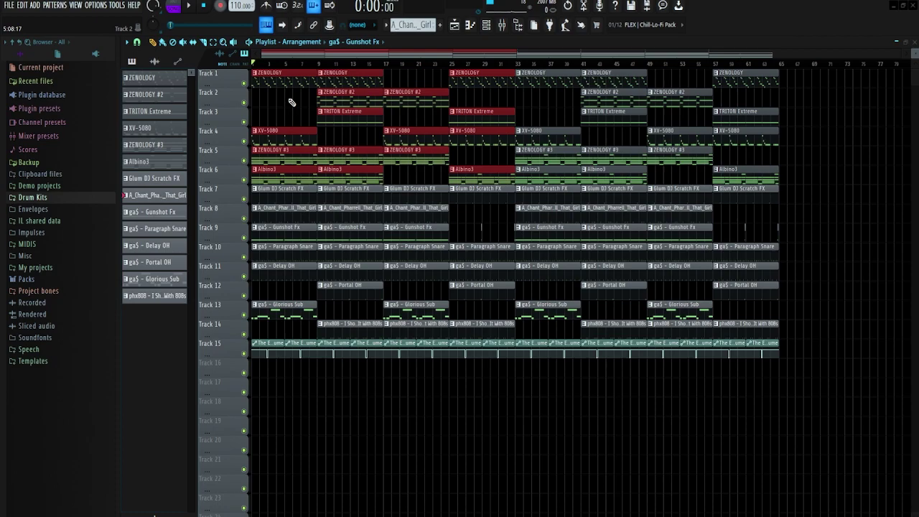
pyautogui.moveTo(348, 183)
pyautogui.mouseDown()
pyautogui.moveTo(345, 77)
pyautogui.moveTo(279, 77)
pyautogui.mouseUp()
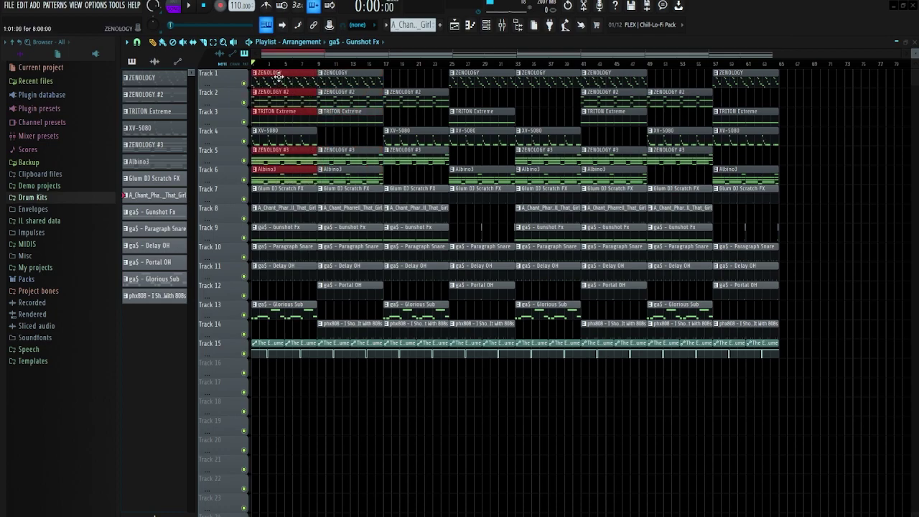
pyautogui.press('Delete')
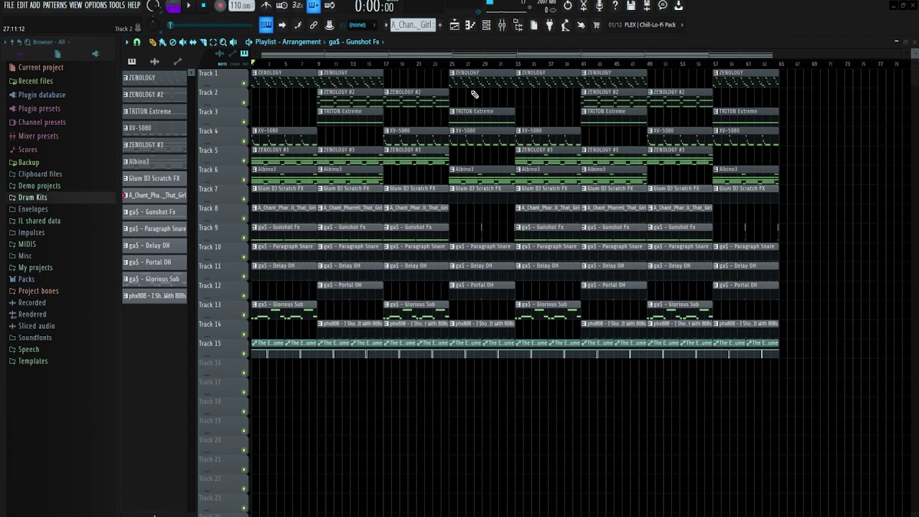
# Select the clips on all tracks from bar 33 to bar 64 to examine the arrangement's second half, and clear the selection
pyautogui.moveTo(499, 354)
pyautogui.mouseDown()
pyautogui.moveTo(251, 70)
pyautogui.moveTo(582, 90)
pyautogui.moveTo(555, 103)
pyautogui.mouseUp()
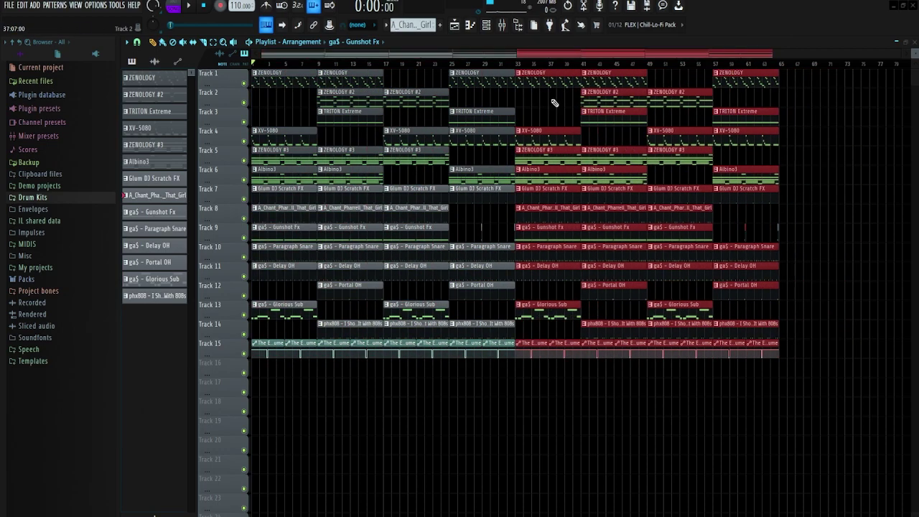
pyautogui.hotkey('ctrl', 'd')
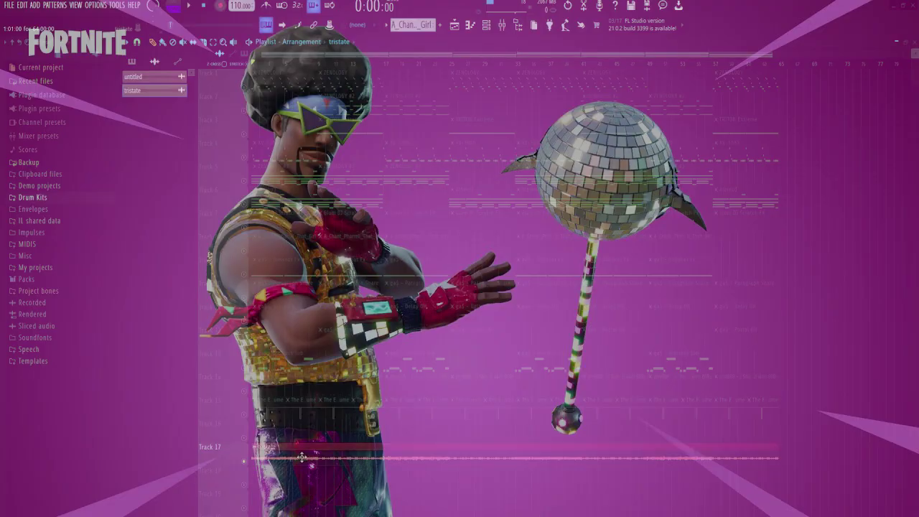
# Time-stretch the tristate audio clip on track 17 shorter so that it spans about 62 bars
pyautogui.scroll(6, 792, 484)
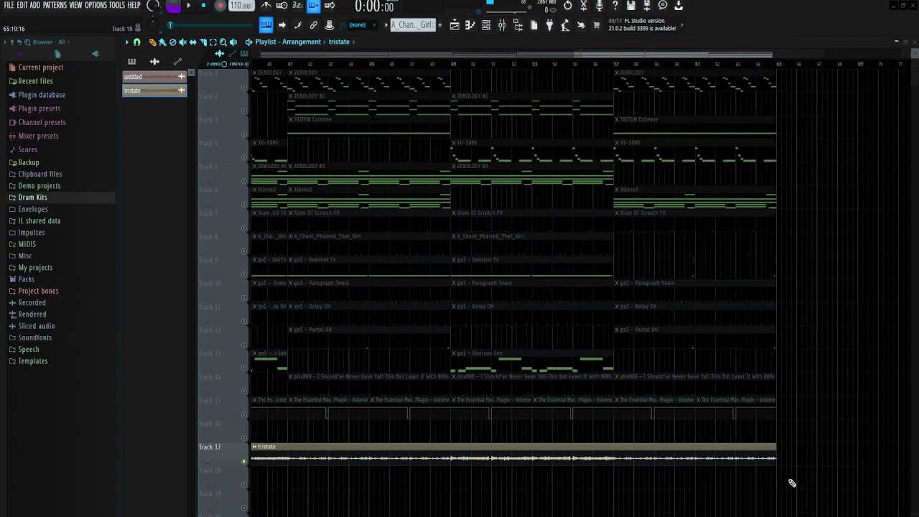
pyautogui.scroll(5, 790, 463)
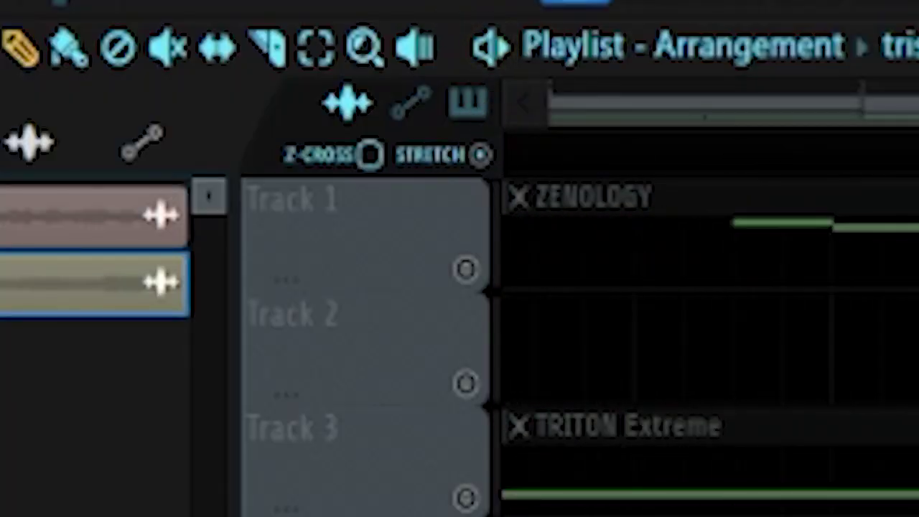
pyautogui.moveTo(723, 461); pyautogui.dragTo(349, 459)
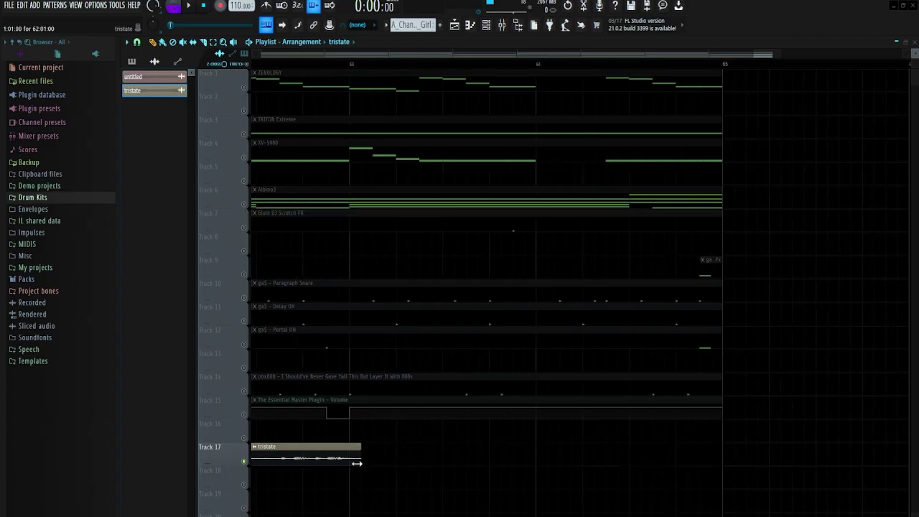
pyautogui.scroll(-4, 405, 460)
pyautogui.scroll(-5, 405, 459)
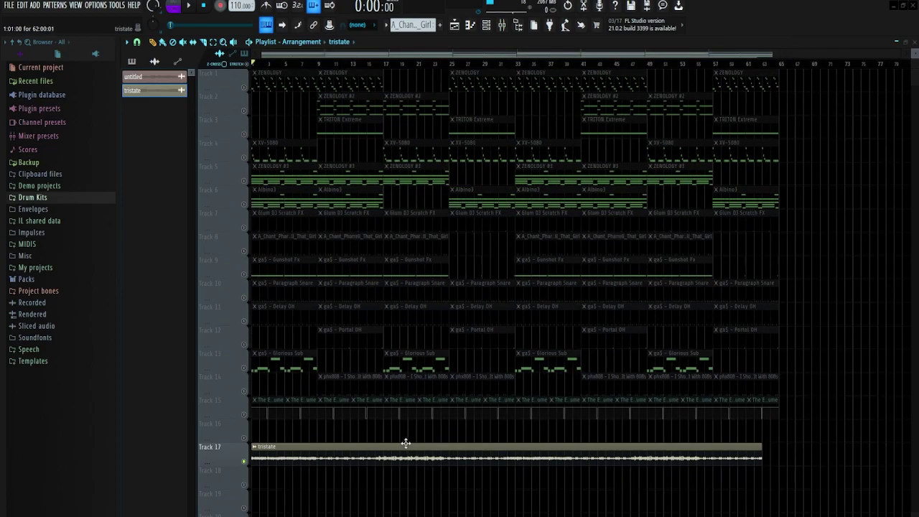
# Raise the time-stretching pitch slightly in the tristate audio clip's channel settings and close them
pyautogui.doubleClick(402, 449)
pyautogui.moveTo(324, 197); pyautogui.dragTo(324, 191)
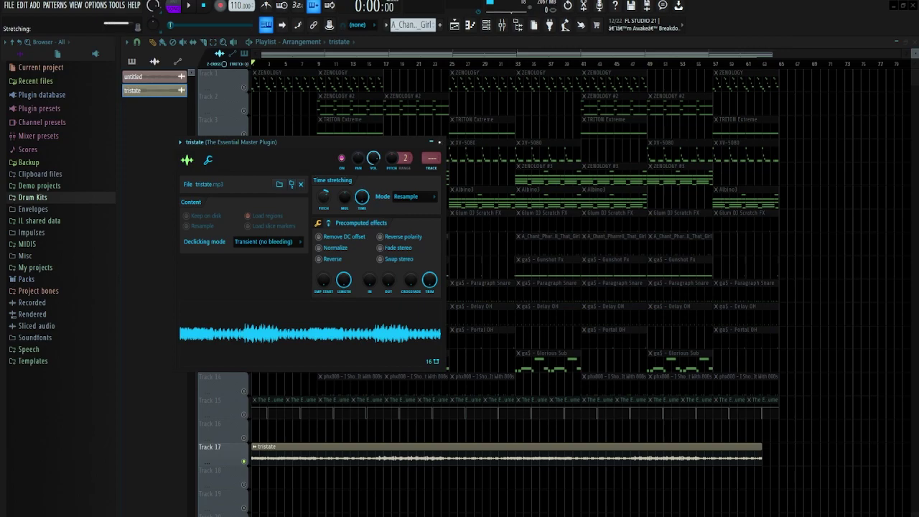
pyautogui.click(441, 143)
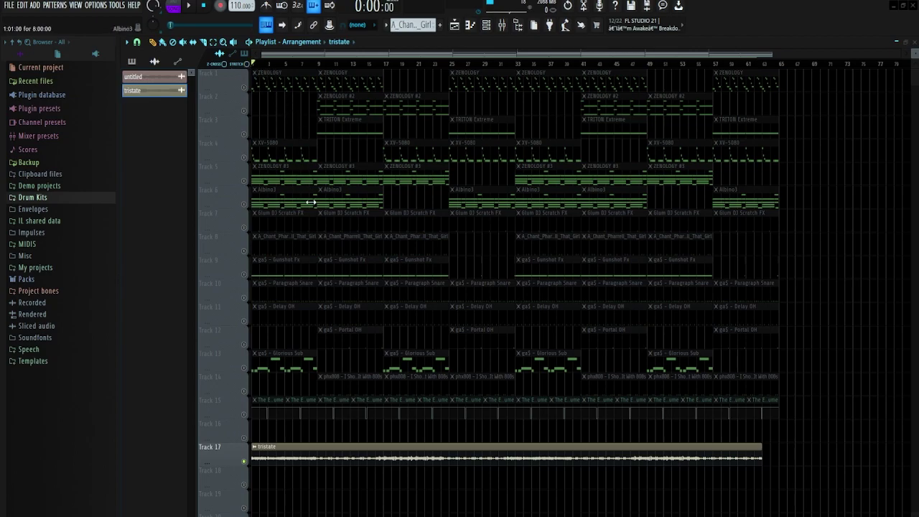
# Play the stretched tristate audio clip on track 17 from the beginning of the playlist
pyautogui.press('space')
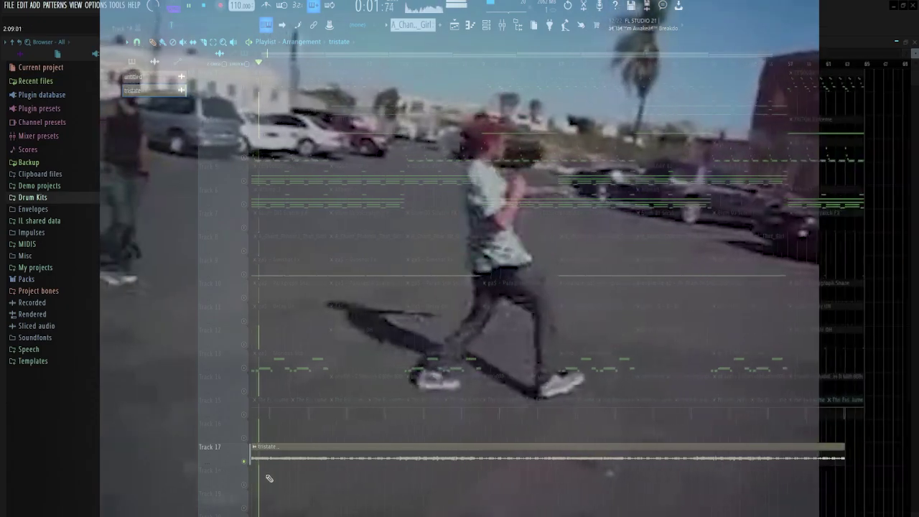
pyautogui.scroll(-3, 328, 490)
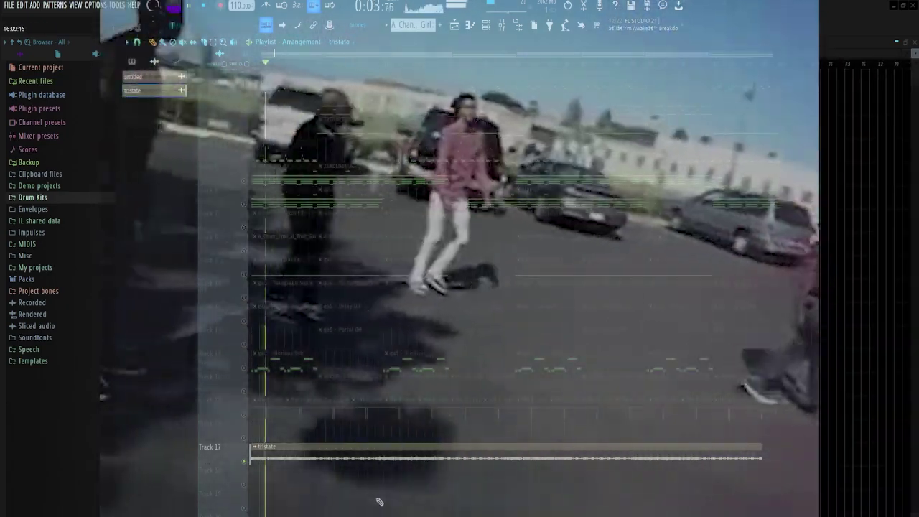
pyautogui.scroll(2, 311, 456)
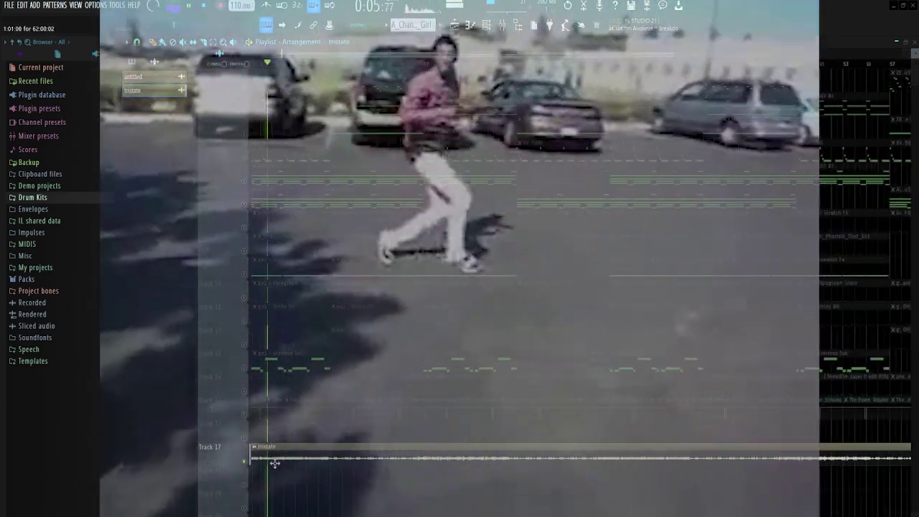
pyautogui.scroll(-2, 295, 465)
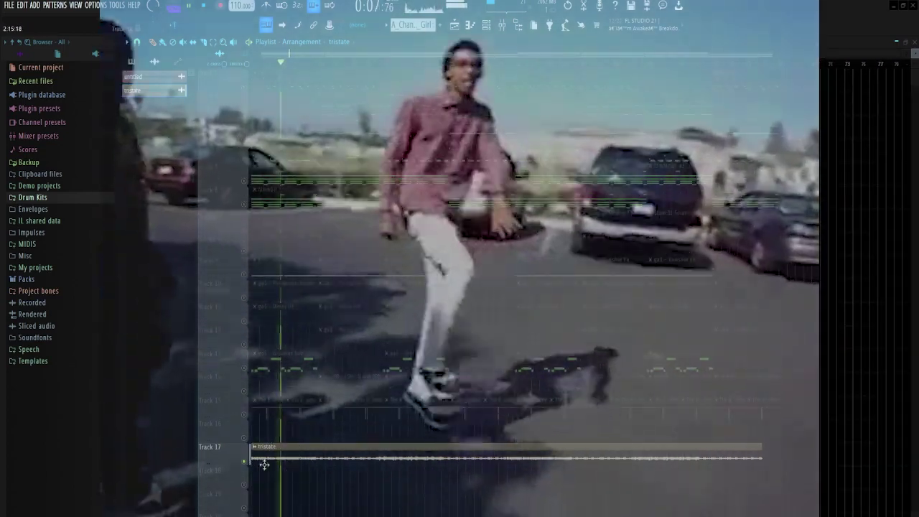